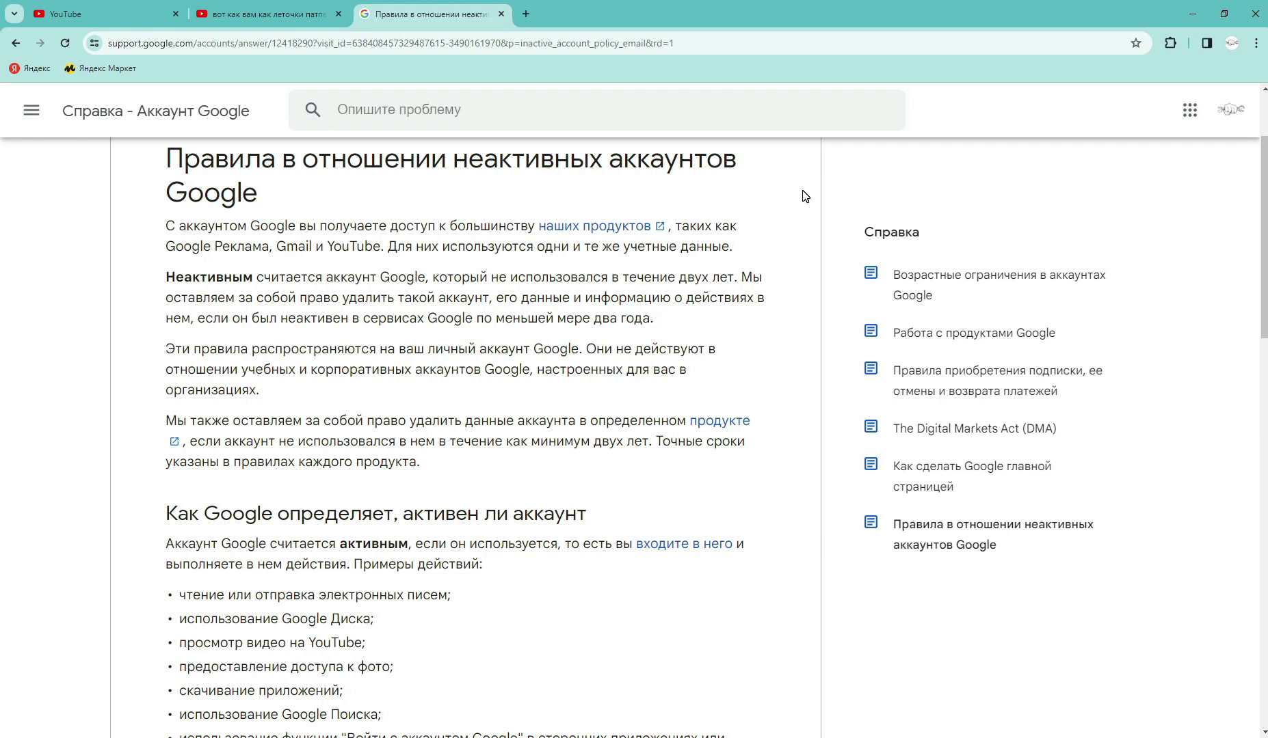
Close the Google account help page and start adding a new video from the YouTube home page
{"action": "left_click", "coordinate": [502, 14]}
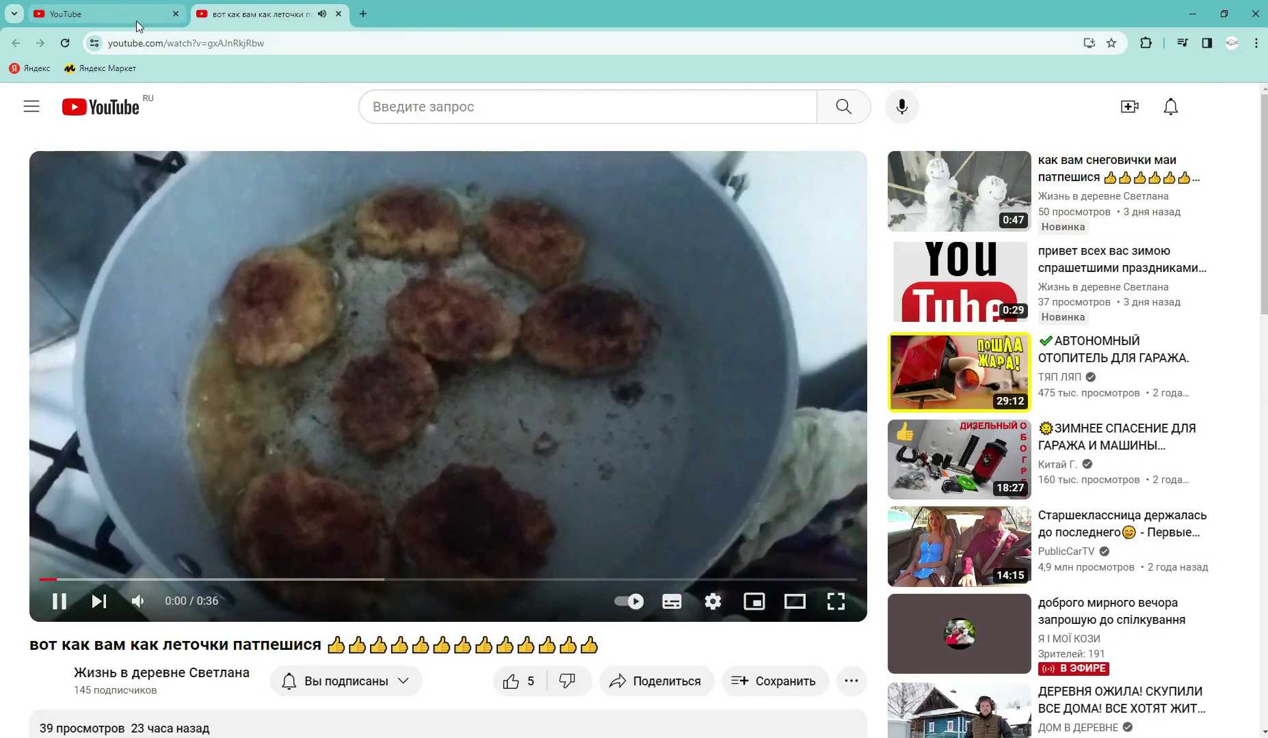
{"action": "left_click", "coordinate": [88, 17]}
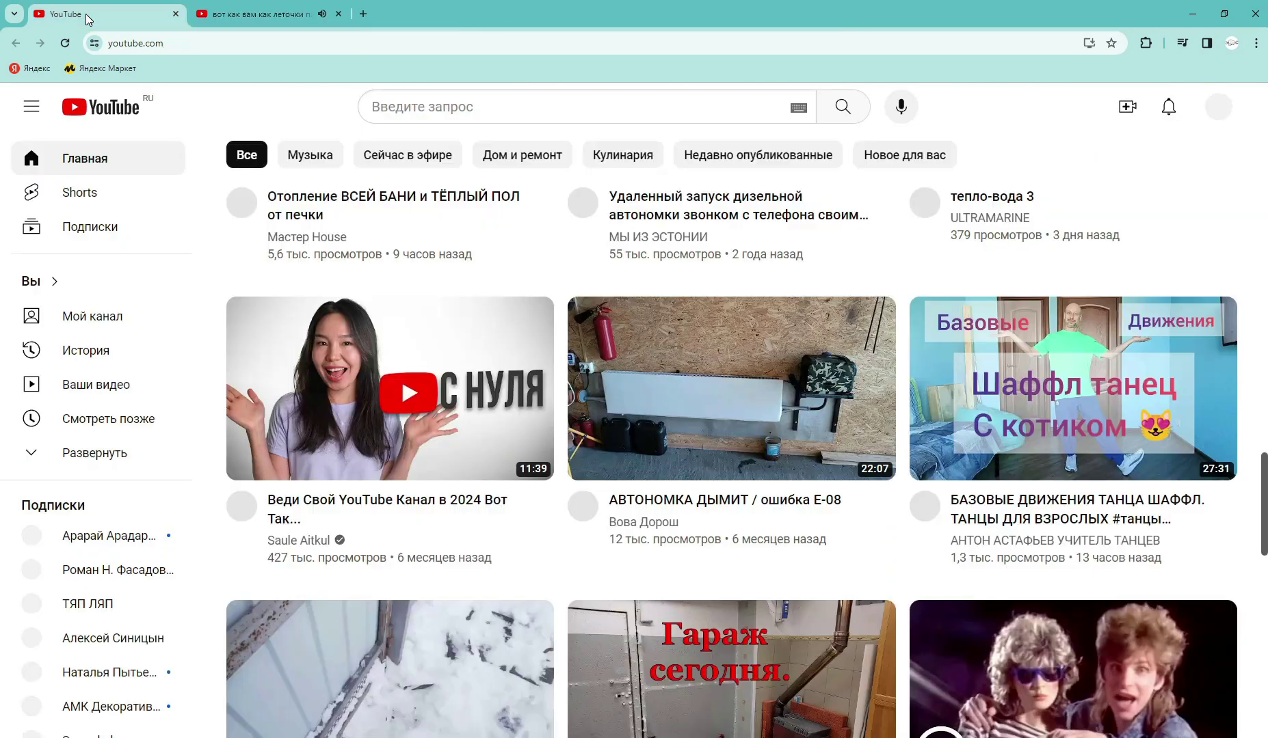
{"action": "left_click", "coordinate": [1126, 109]}
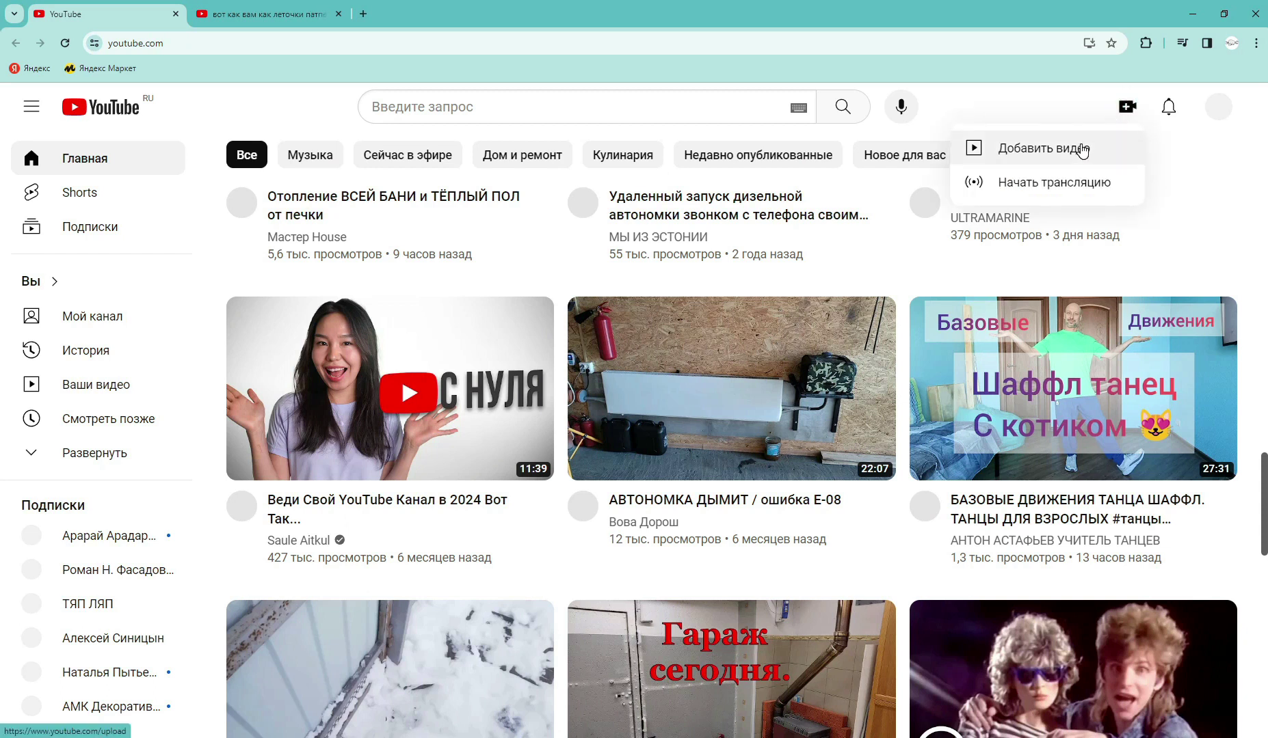
{"action": "left_click", "coordinate": [1075, 152]}
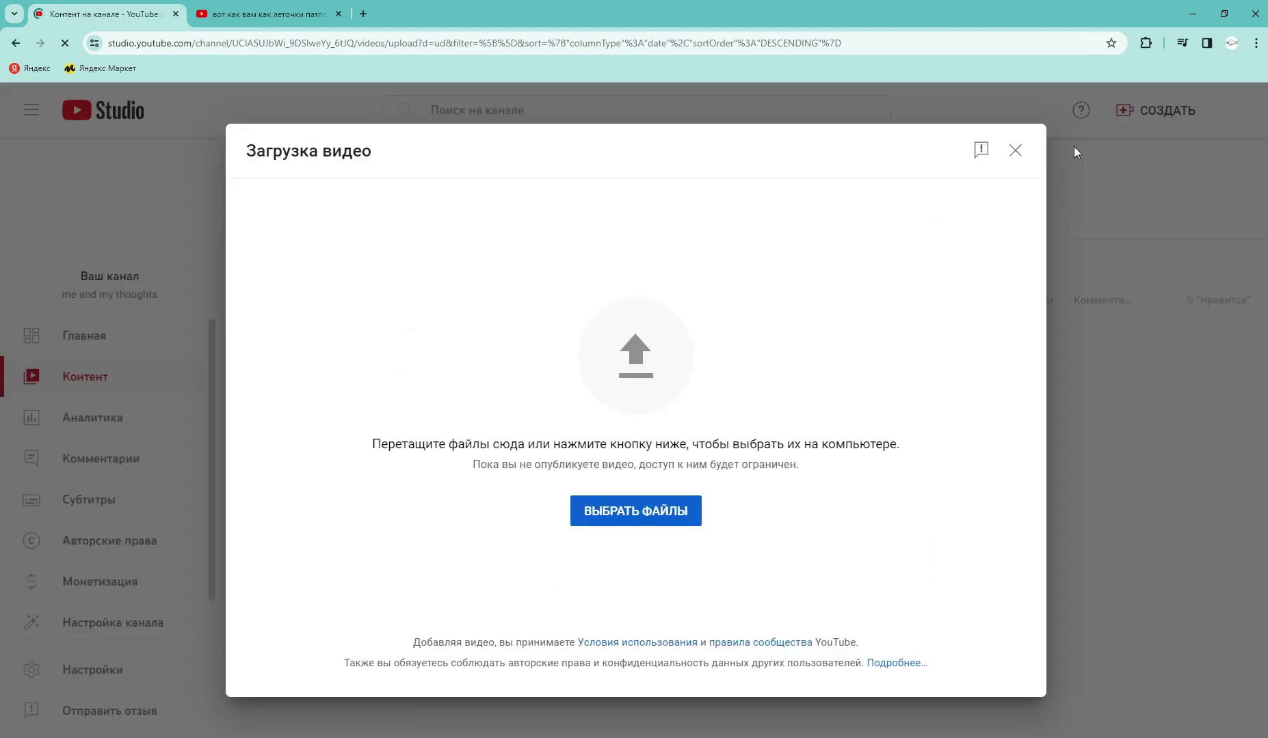
Upload the video file "В командировку обзор Отеля" from the "Для загрузки на платформу" folder
{"action": "left_click", "coordinate": [626, 517]}
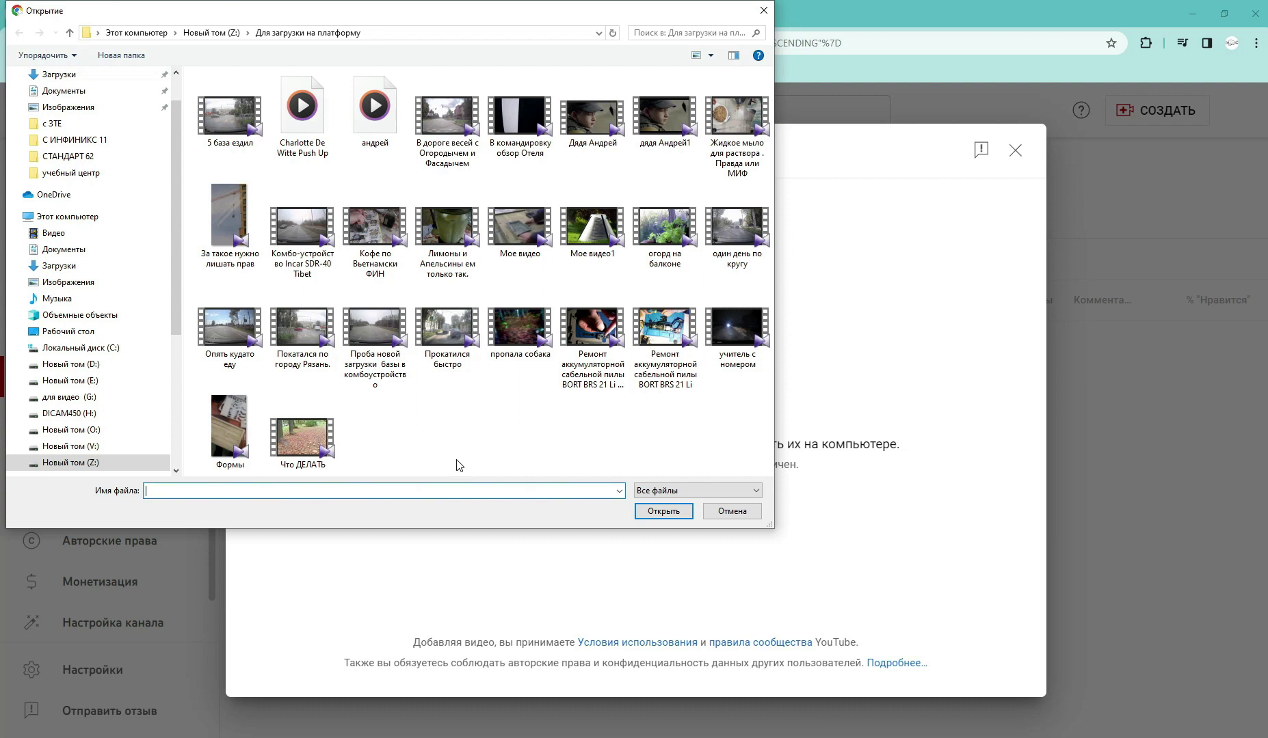
{"action": "left_click", "coordinate": [529, 128]}
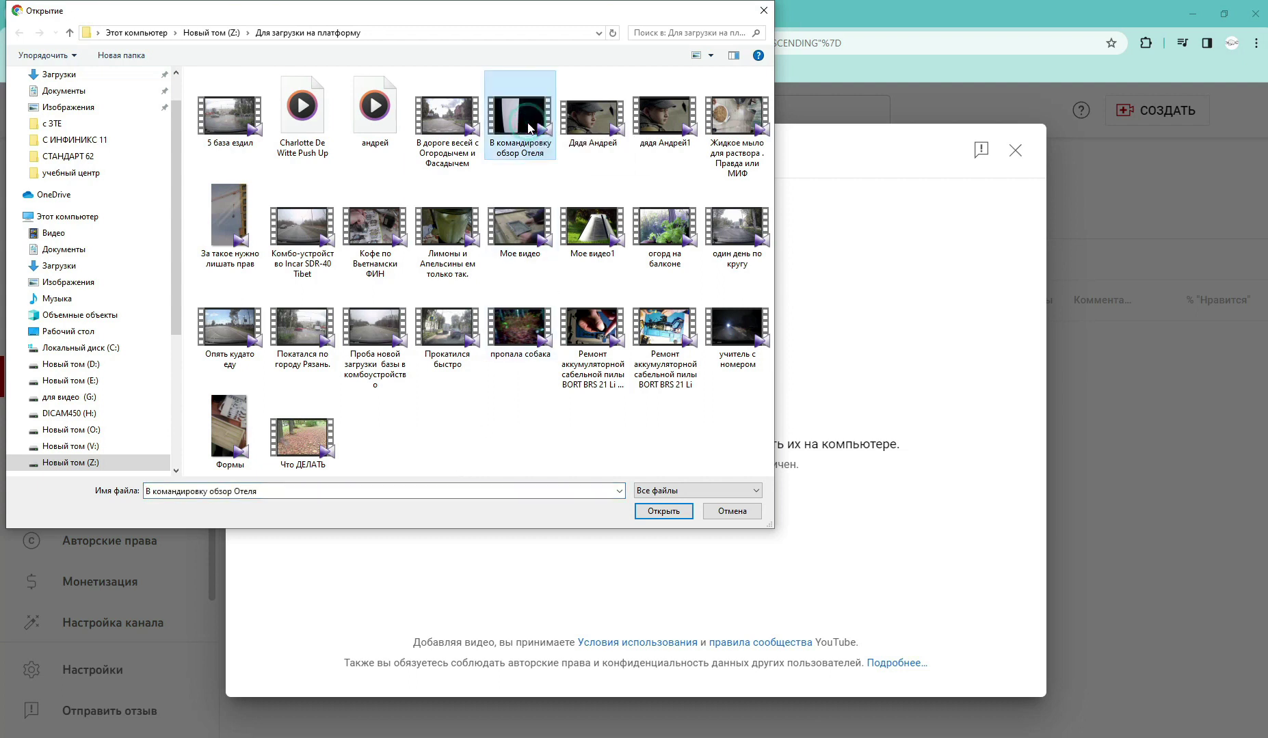
{"action": "left_click", "coordinate": [680, 517]}
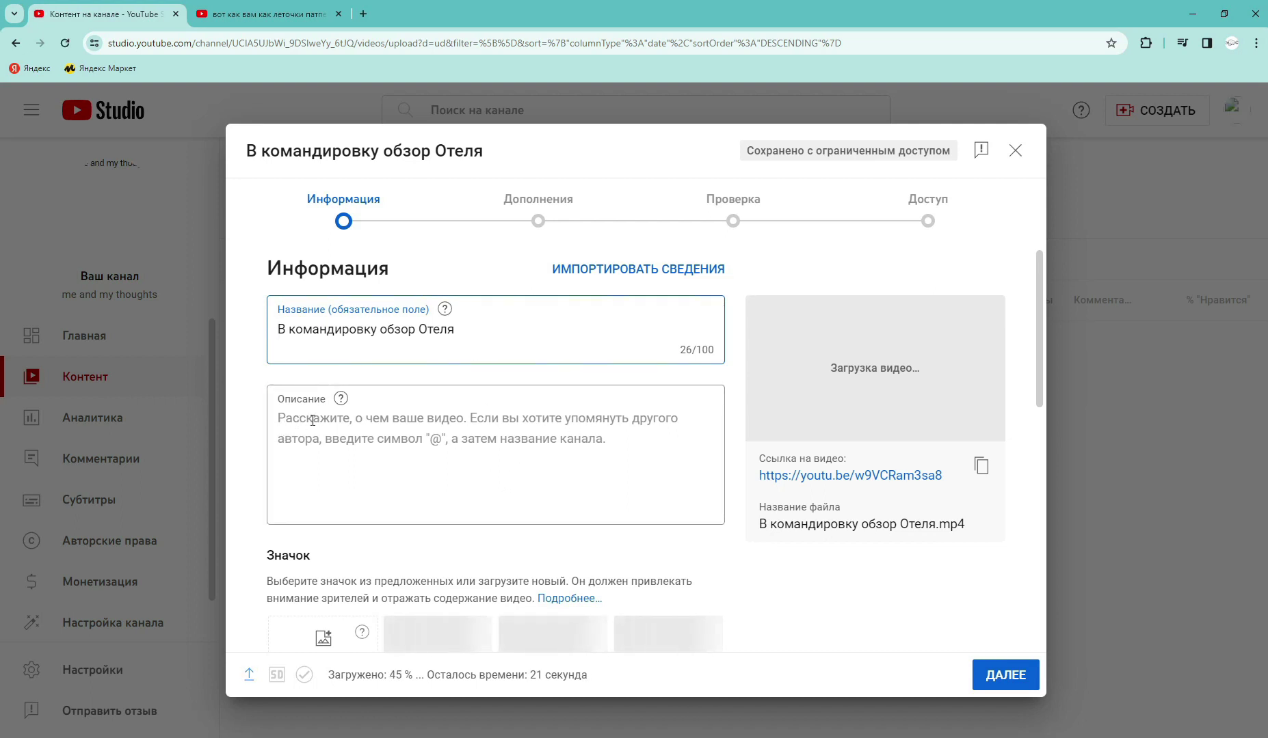
Create a new playlist named "обзоры" with the description "обзоры всего" from the video's playlist settings
{"action": "scroll", "coordinate": [640, 484], "scroll_direction": "down", "scroll_amount": 3}
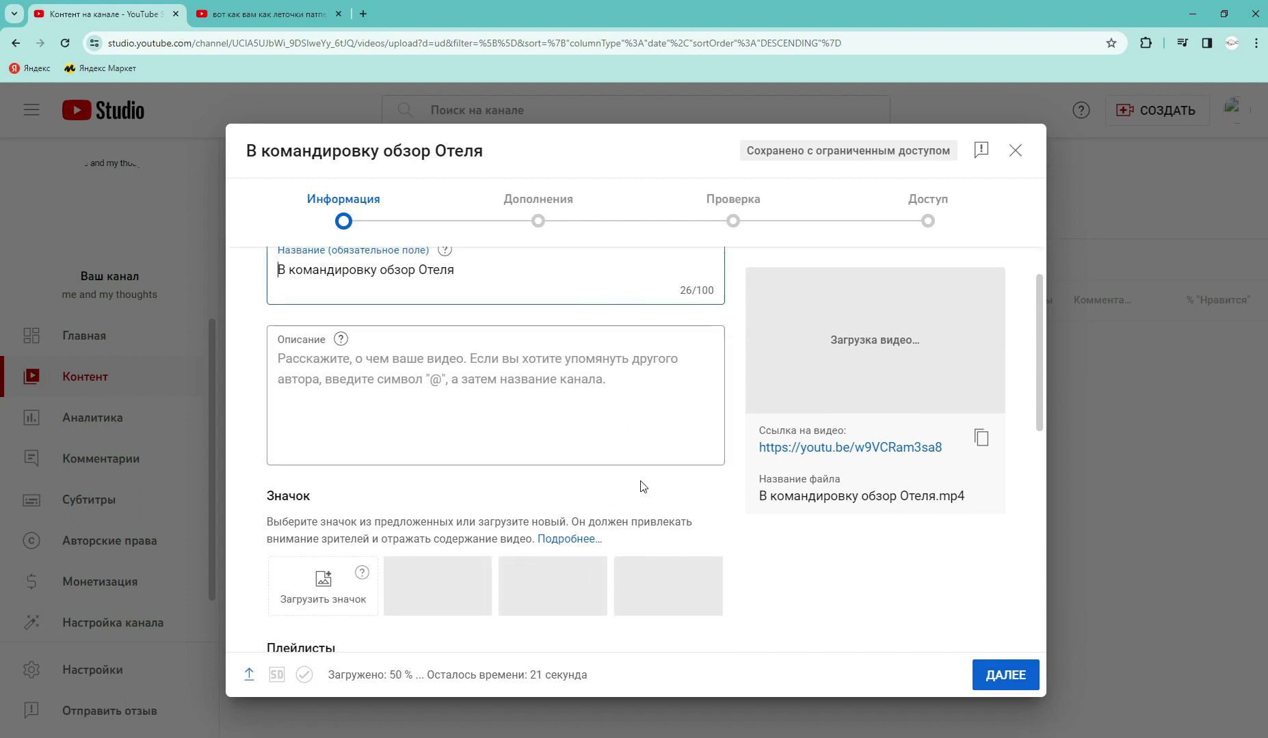
{"action": "scroll", "coordinate": [643, 487], "scroll_direction": "down", "scroll_amount": 3}
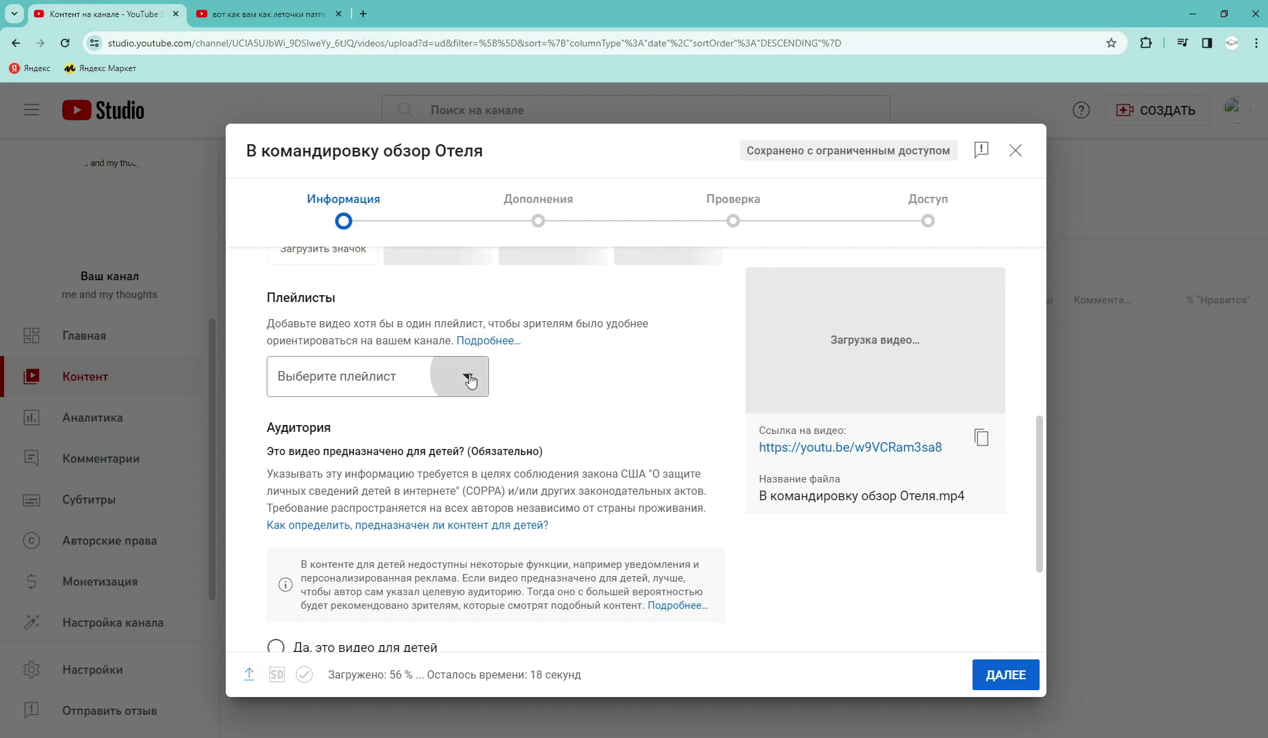
{"action": "left_click", "coordinate": [470, 381]}
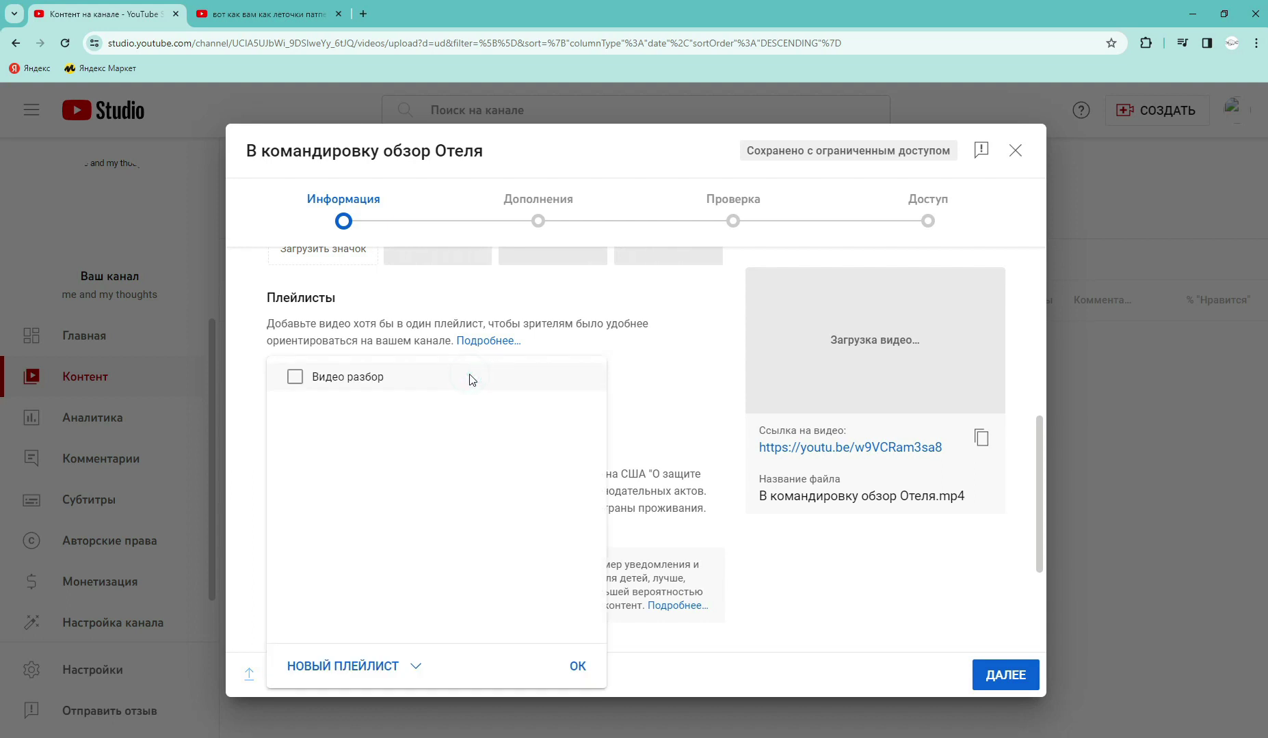
{"action": "left_click", "coordinate": [415, 667]}
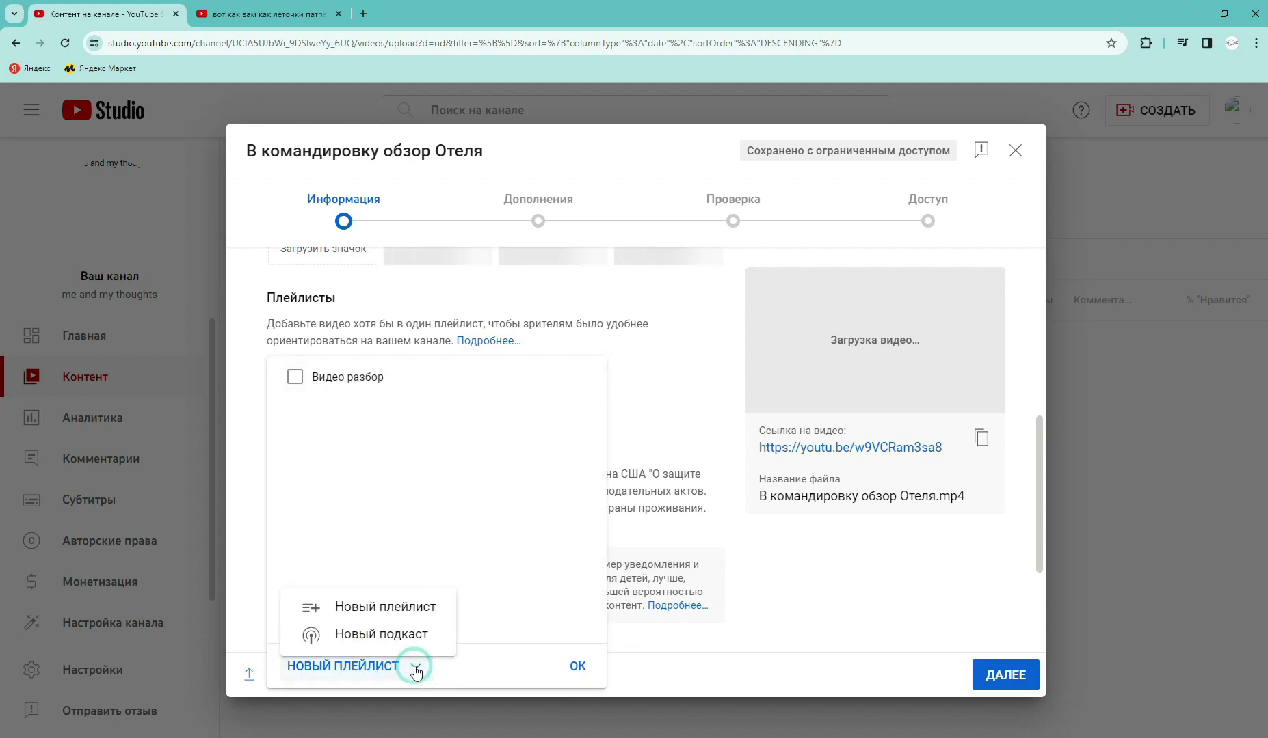
{"action": "left_click", "coordinate": [374, 606]}
{"action": "left_click", "coordinate": [430, 306]}
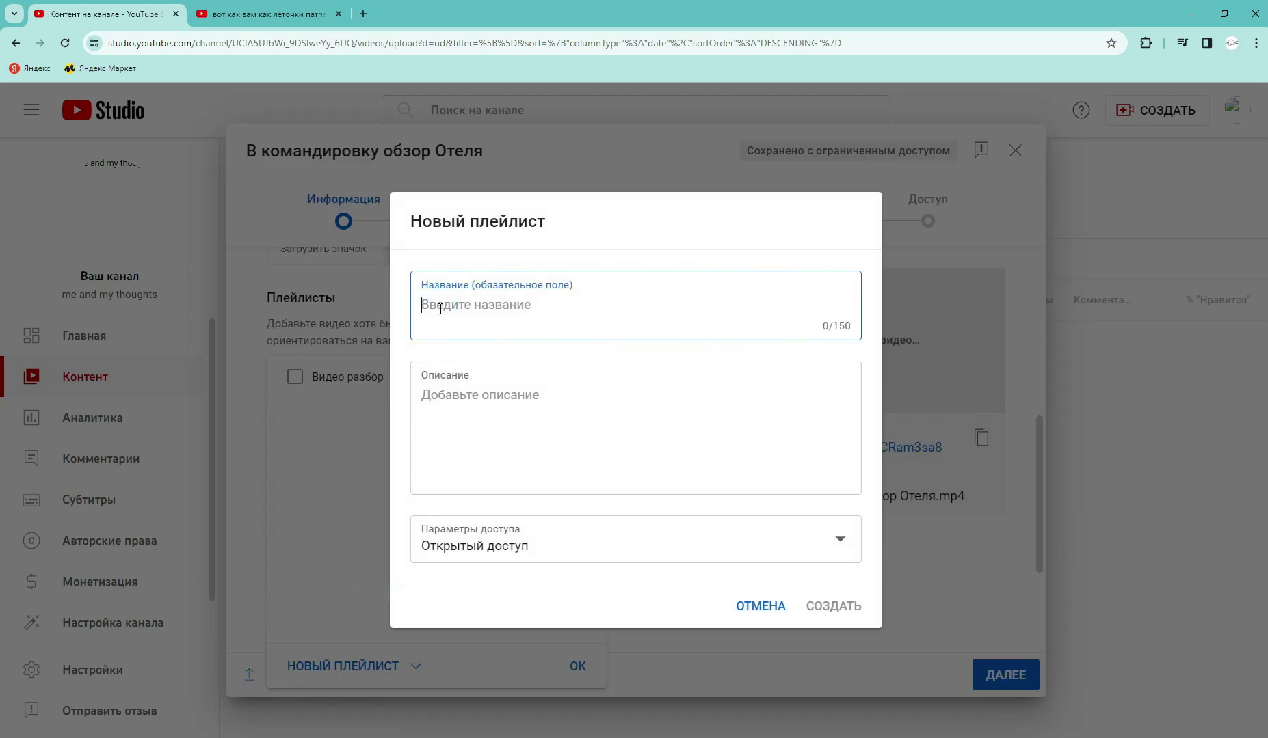
{"action": "type", "text": "обзоры"}
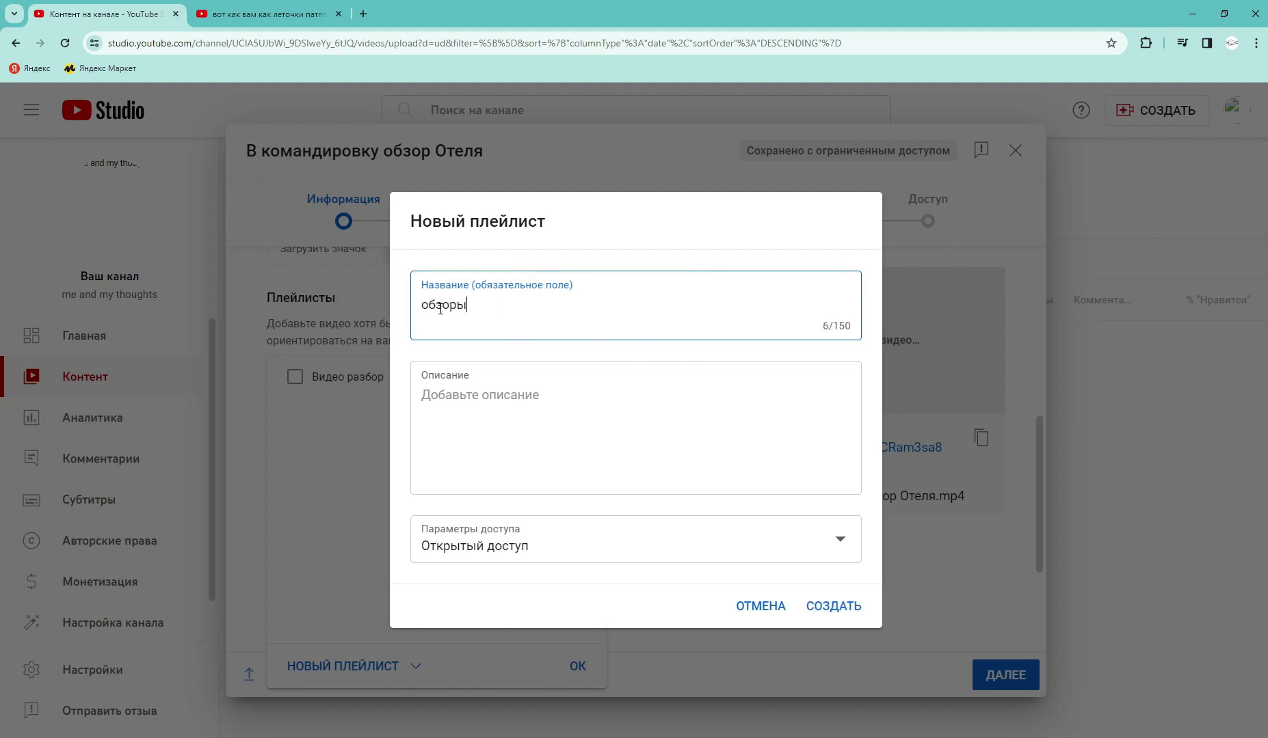
{"action": "left_click", "coordinate": [425, 395]}
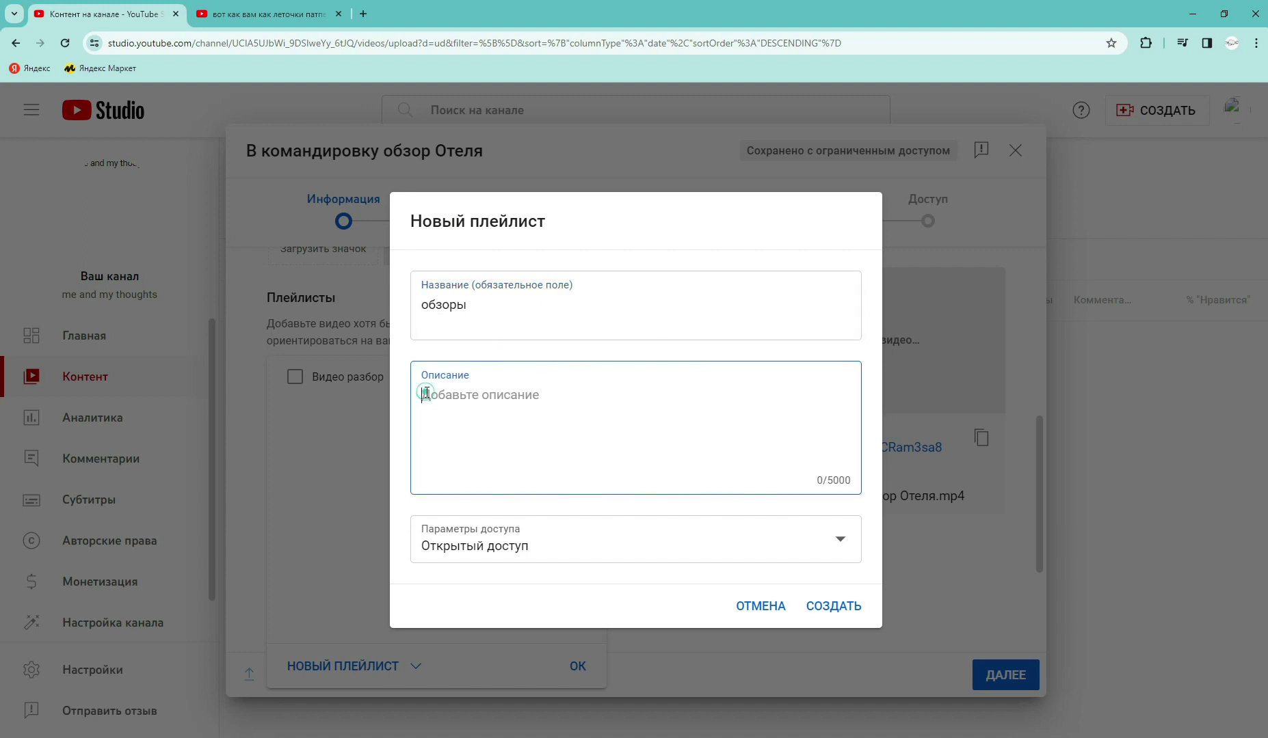
{"action": "type", "text": "обзоры все"}
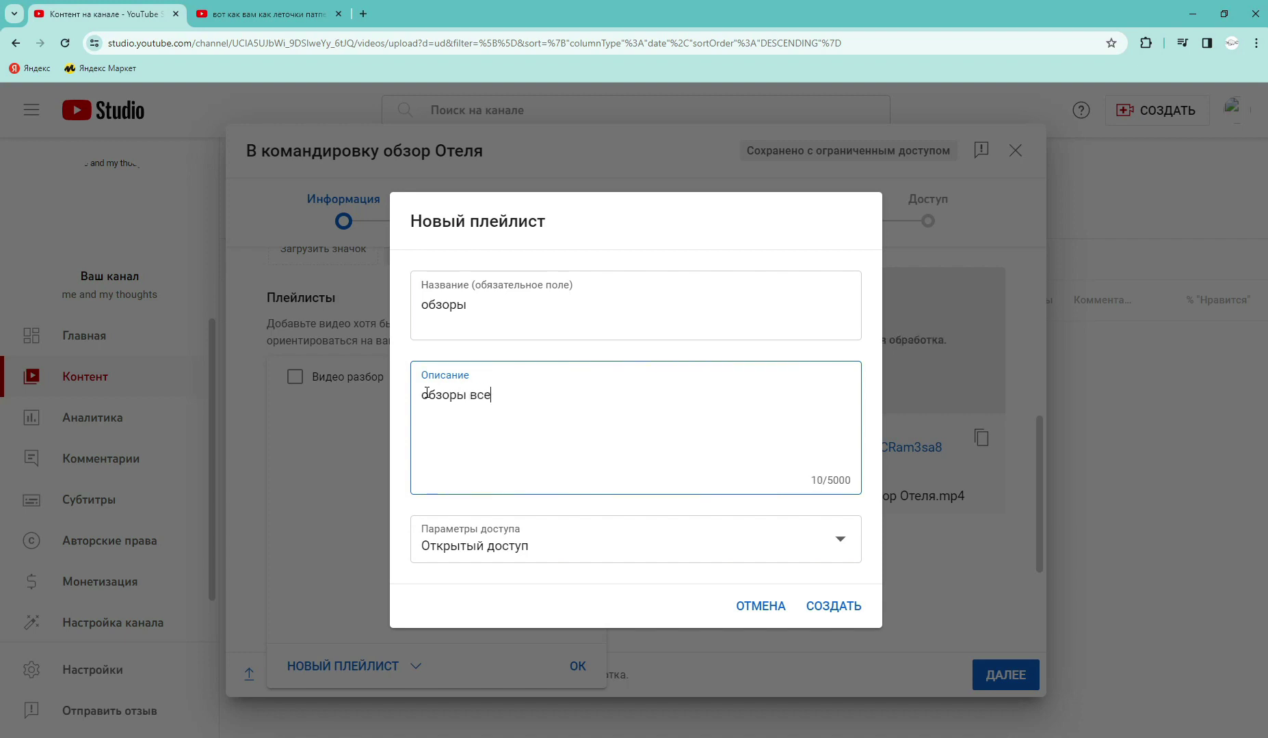
{"action": "type", "text": "го"}
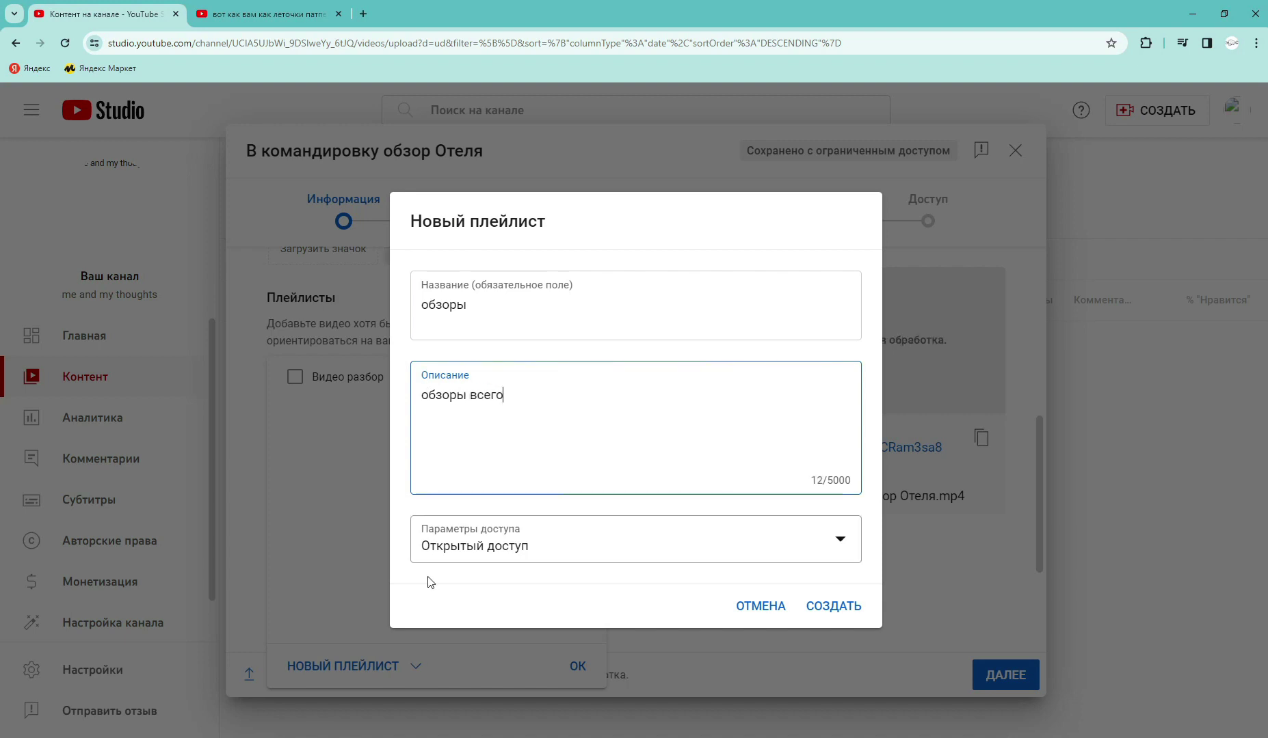
{"action": "left_click", "coordinate": [829, 606]}
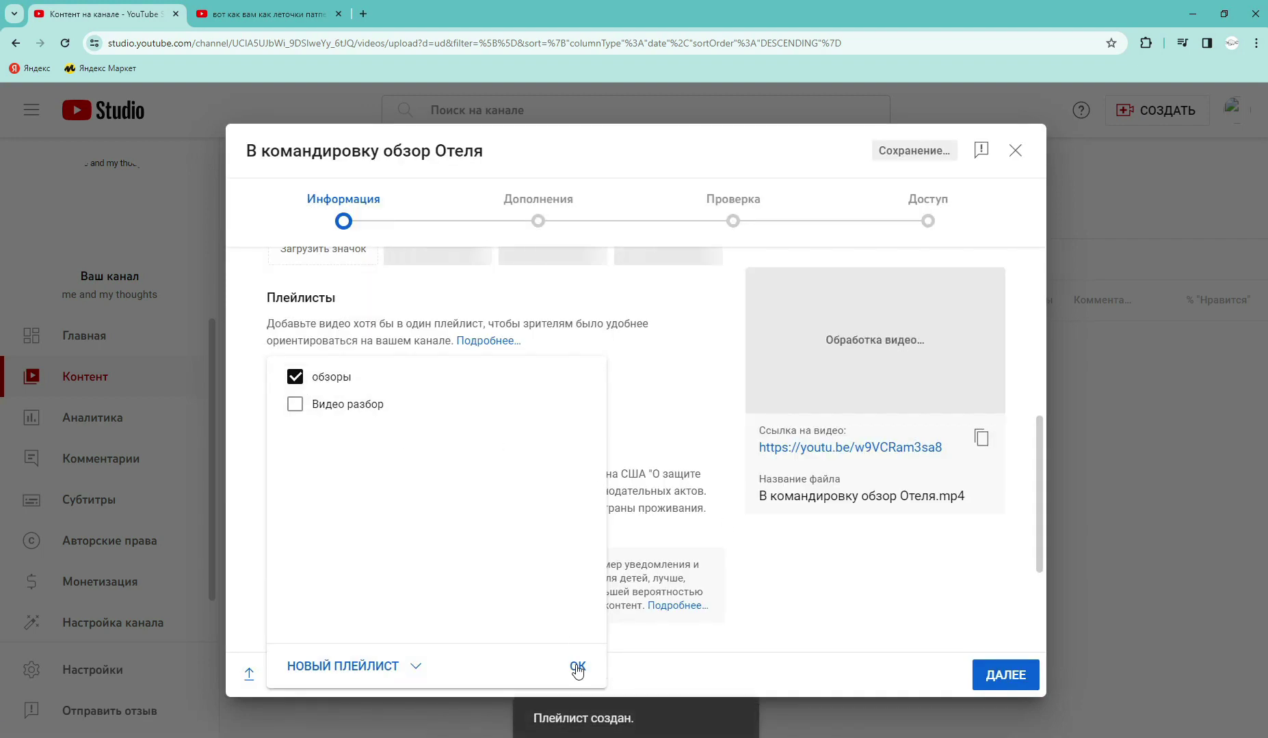
Assign the video to the "обзоры" playlist and confirm the selection
{"action": "left_click", "coordinate": [295, 377]}
{"action": "left_click", "coordinate": [294, 377]}
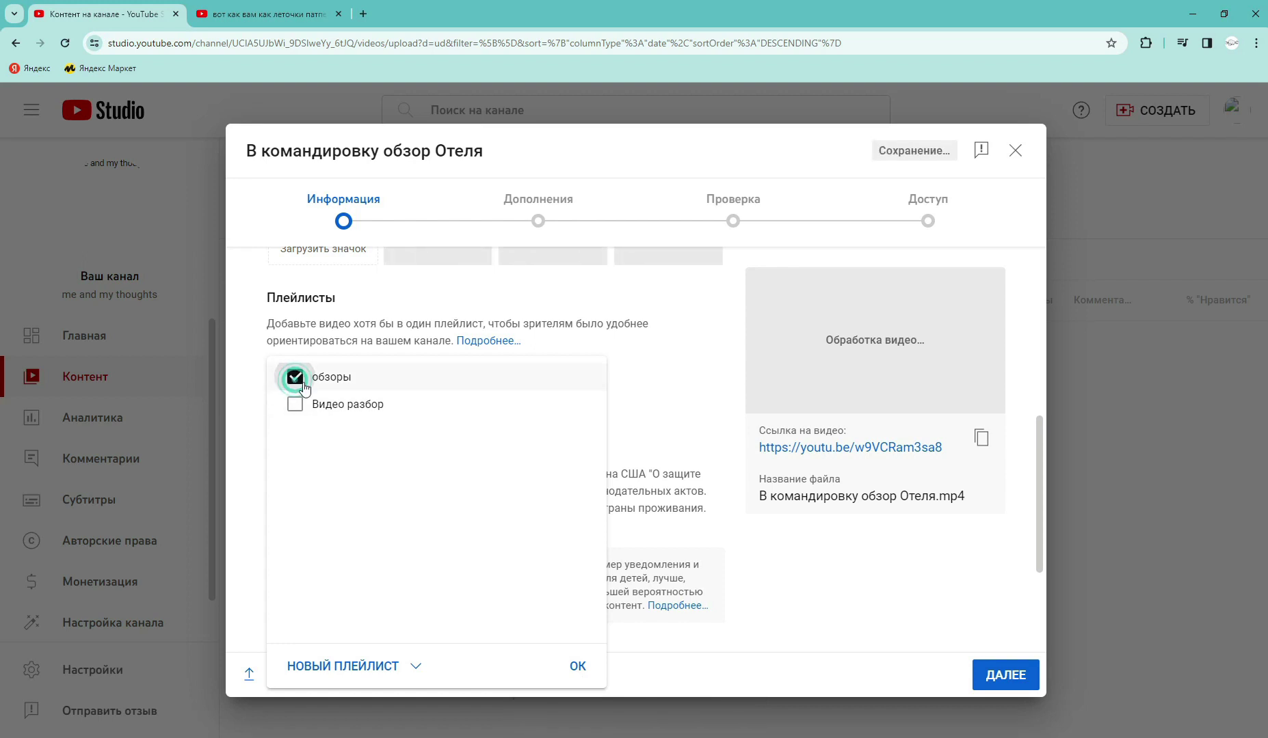
{"action": "left_click", "coordinate": [575, 667]}
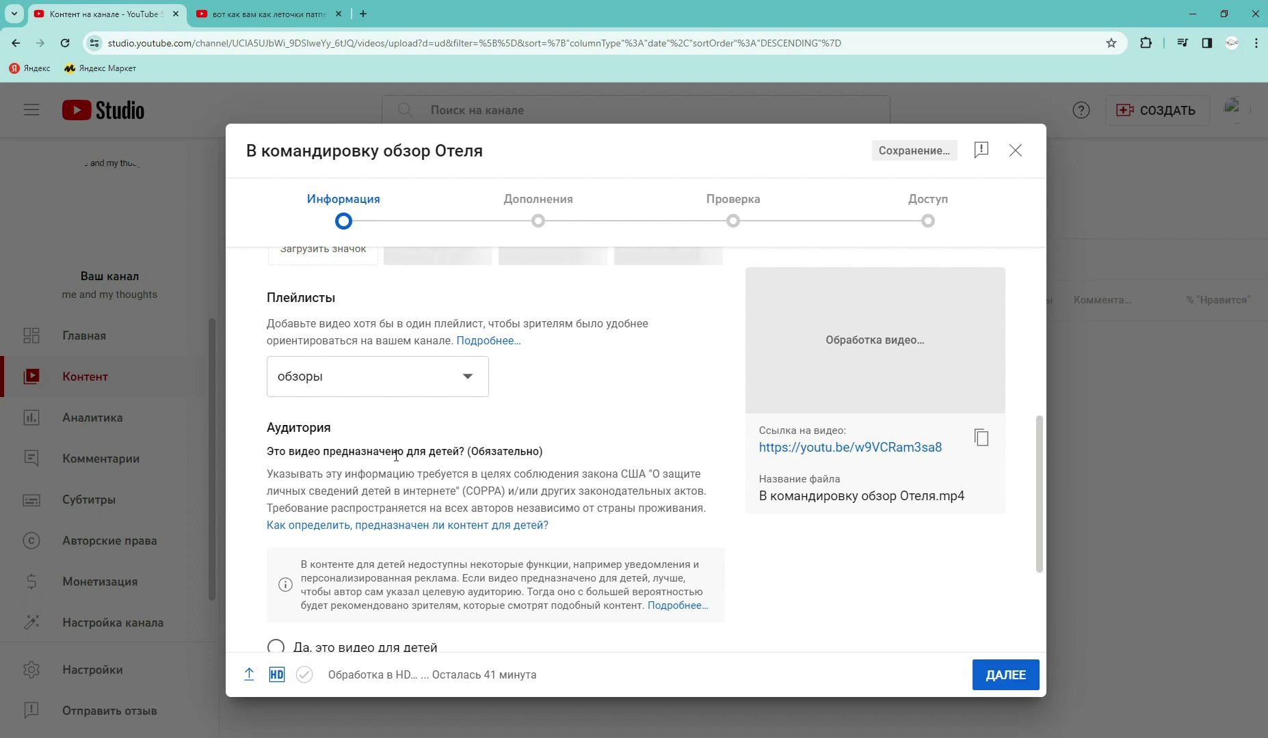
Mark the video as not made for kids and expand the optional age restriction settings
{"action": "scroll", "coordinate": [396, 456], "scroll_direction": "down", "scroll_amount": 3}
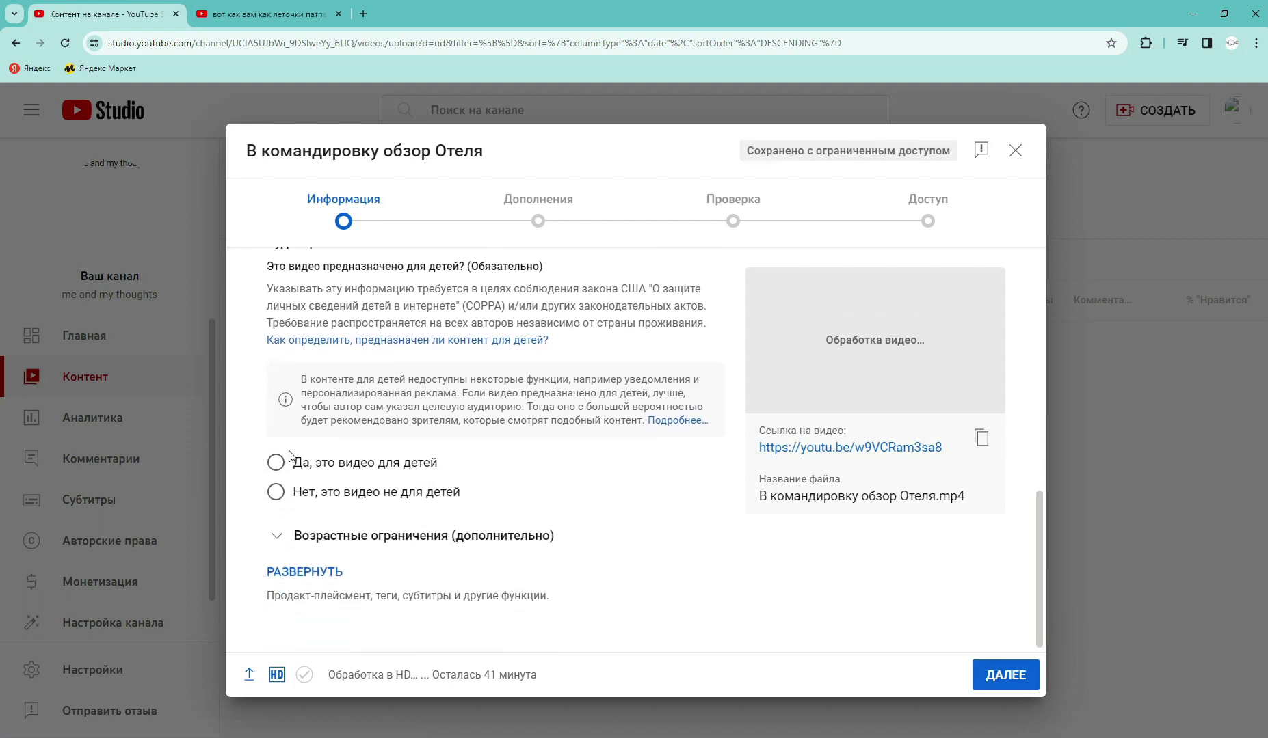
{"action": "left_click", "coordinate": [276, 493]}
{"action": "left_click", "coordinate": [280, 538]}
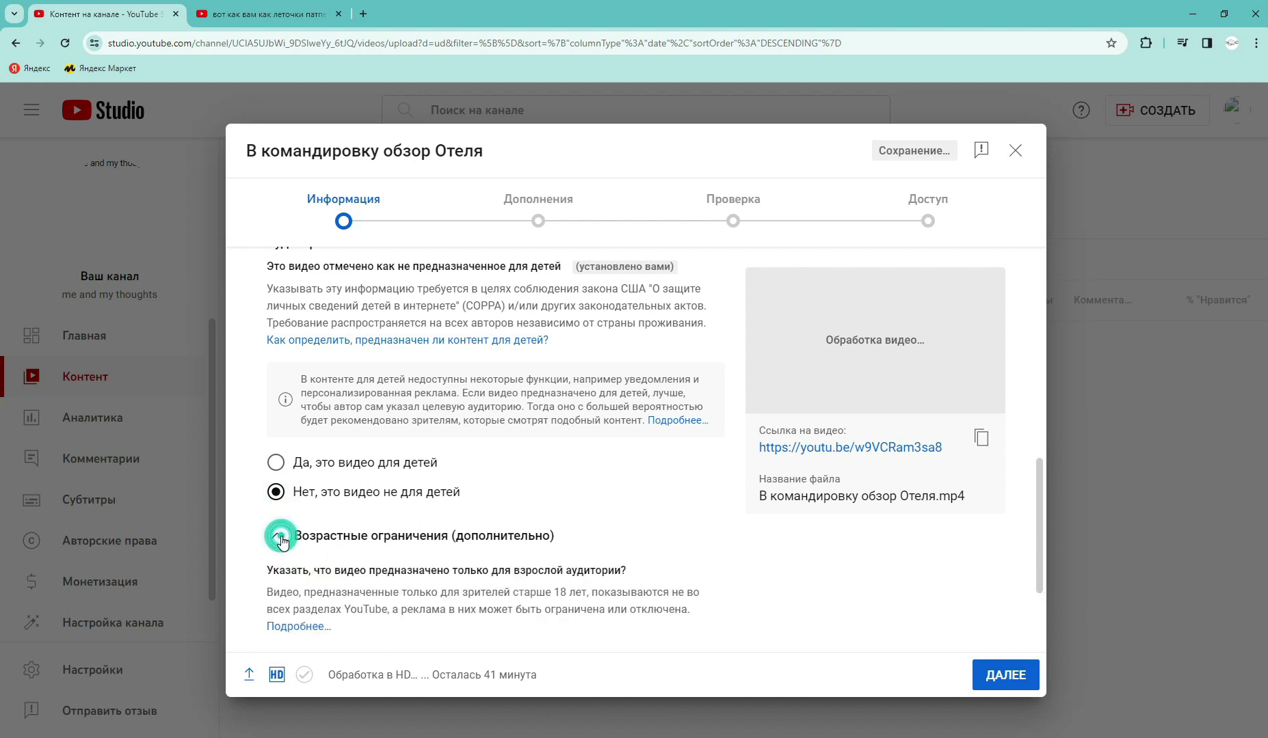
{"action": "scroll", "coordinate": [405, 509], "scroll_direction": "down", "scroll_amount": 2}
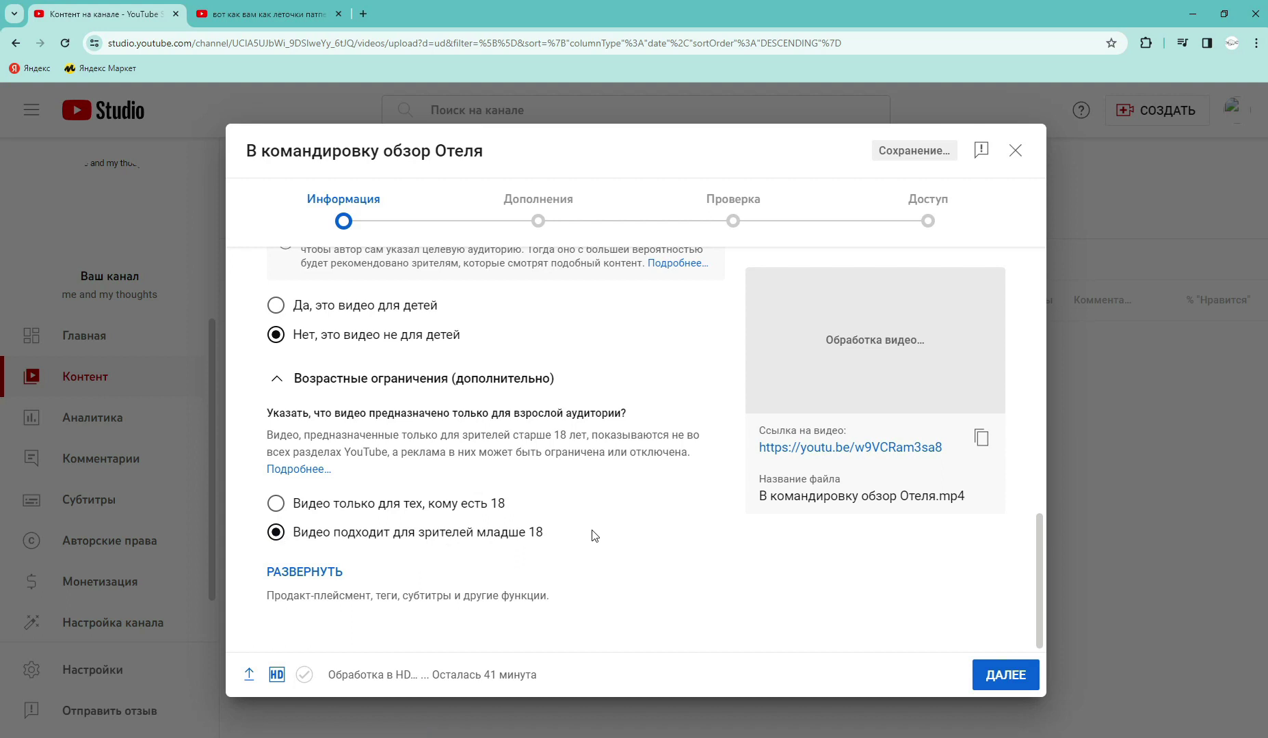
Expand the additional video settings and disallow embedding of the video
{"action": "left_click", "coordinate": [329, 578]}
{"action": "scroll", "coordinate": [481, 524], "scroll_direction": "down", "scroll_amount": 6}
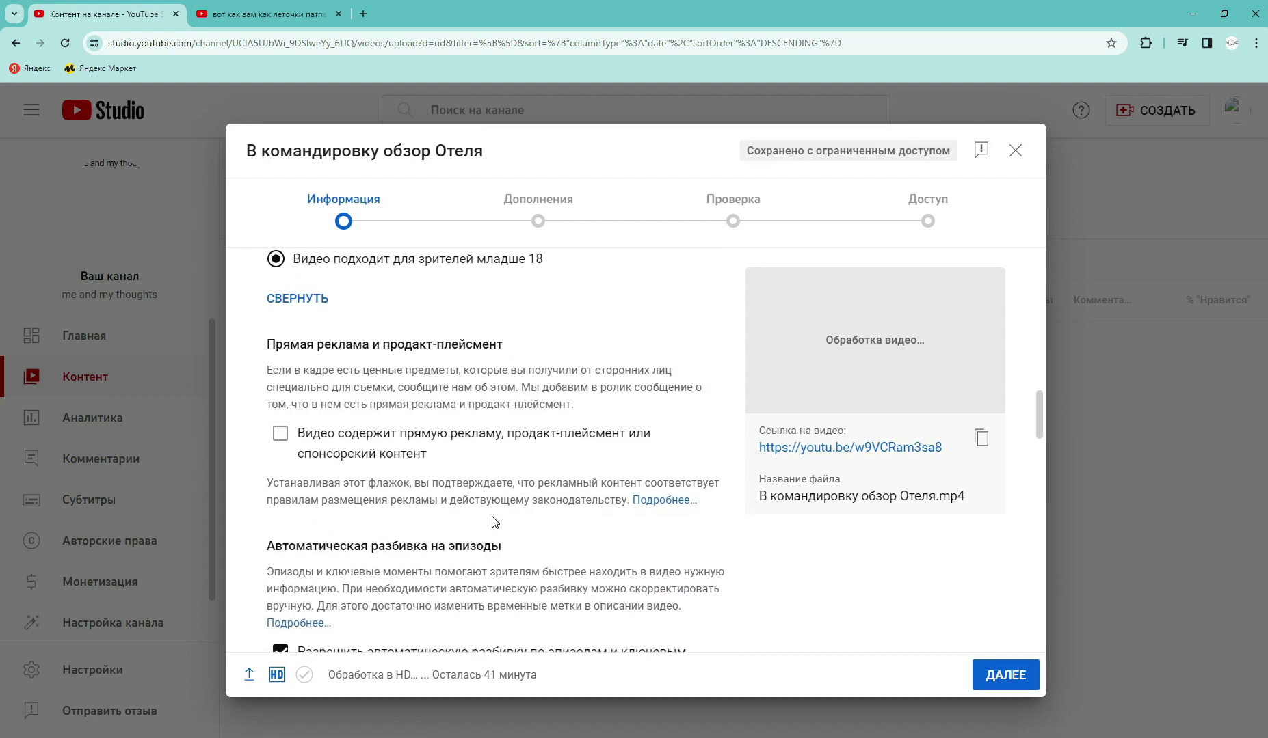
{"action": "scroll", "coordinate": [481, 524], "scroll_direction": "down", "scroll_amount": 5}
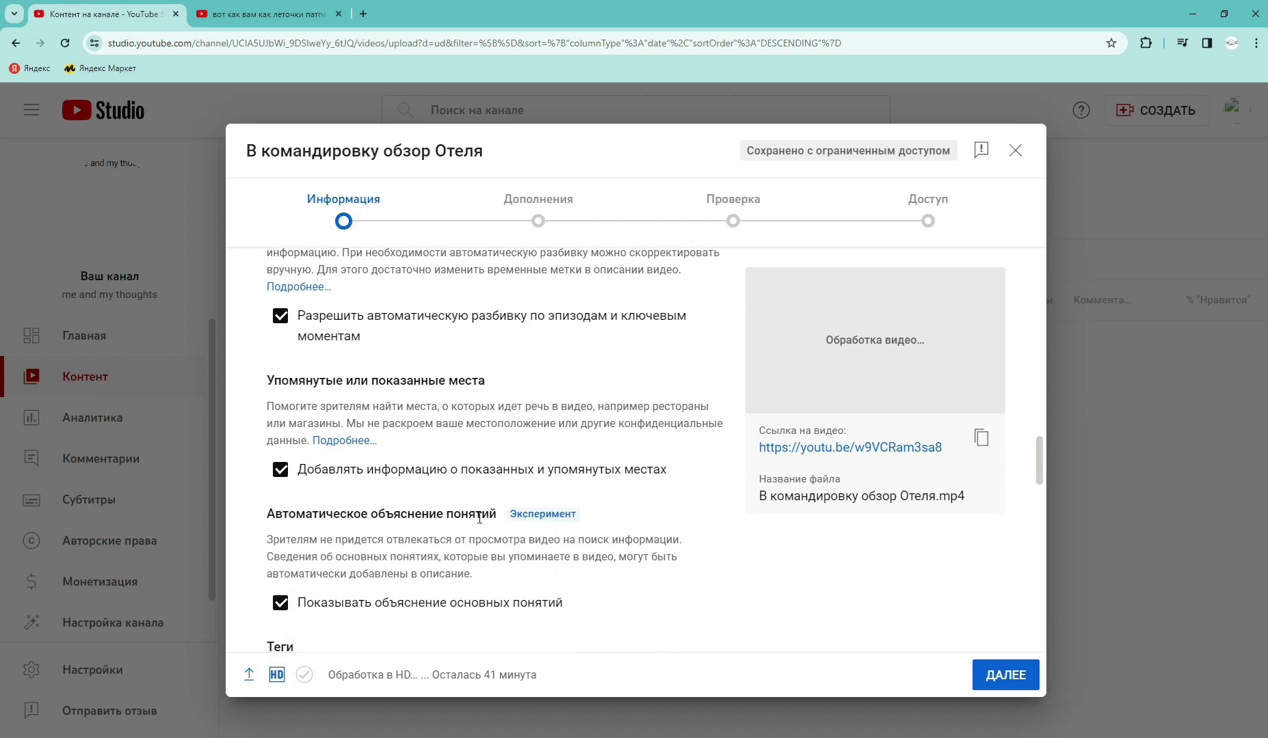
{"action": "scroll", "coordinate": [479, 518], "scroll_direction": "down", "scroll_amount": 3}
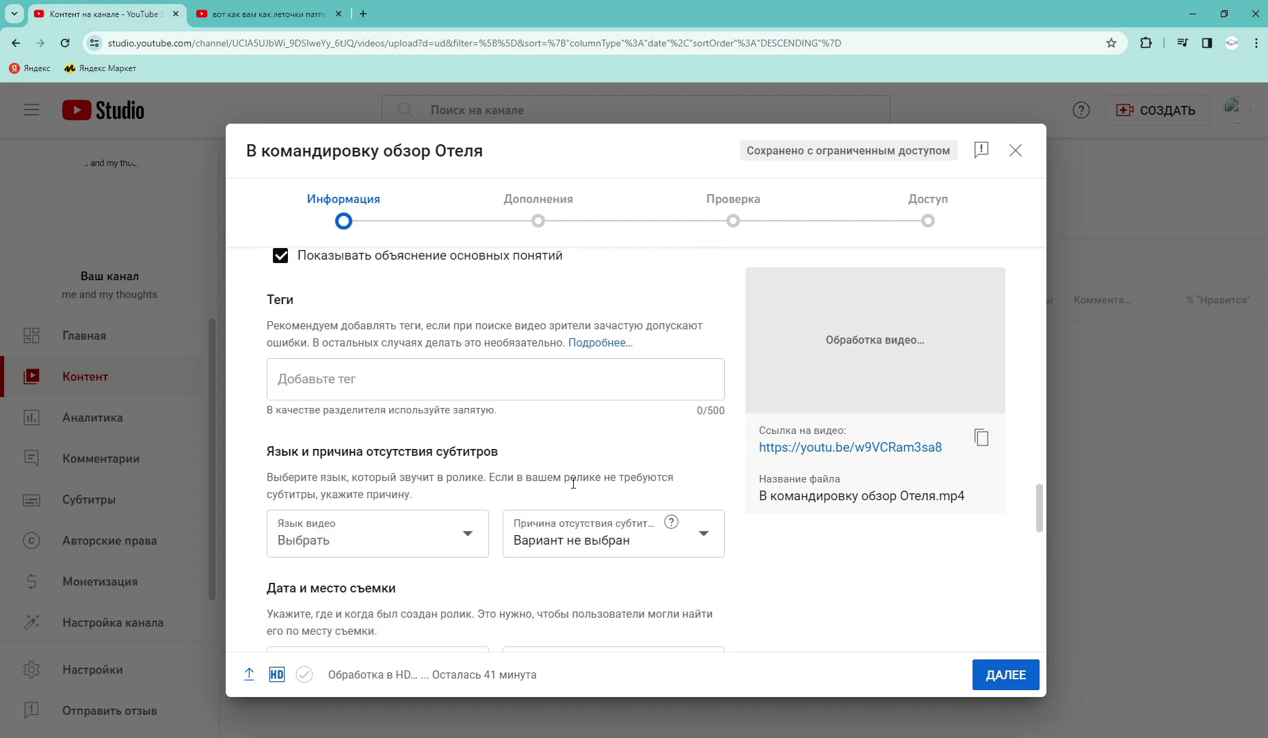
{"action": "scroll", "coordinate": [458, 534], "scroll_direction": "down", "scroll_amount": 4}
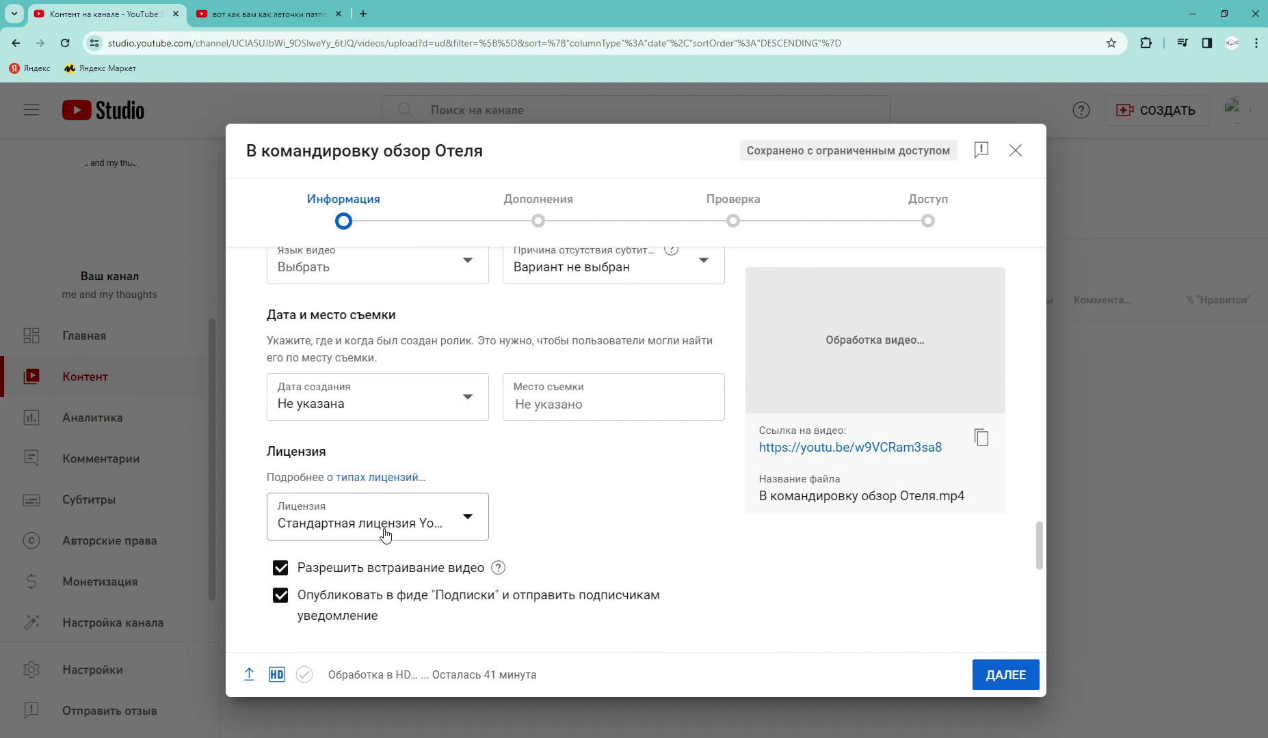
{"action": "left_click", "coordinate": [281, 570]}
Set the video's category to "Люди и блоги" and turn its comments off
{"action": "scroll", "coordinate": [514, 535], "scroll_direction": "down", "scroll_amount": 3}
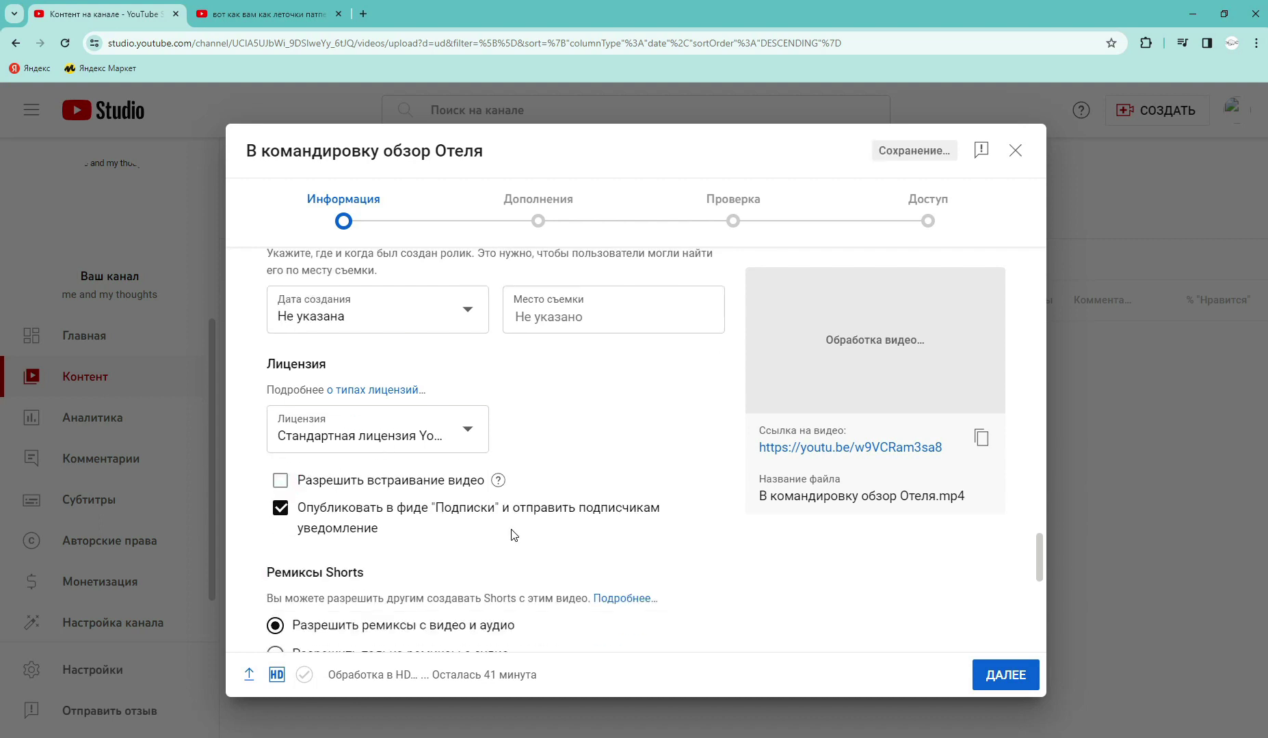
{"action": "scroll", "coordinate": [439, 537], "scroll_direction": "down", "scroll_amount": 4}
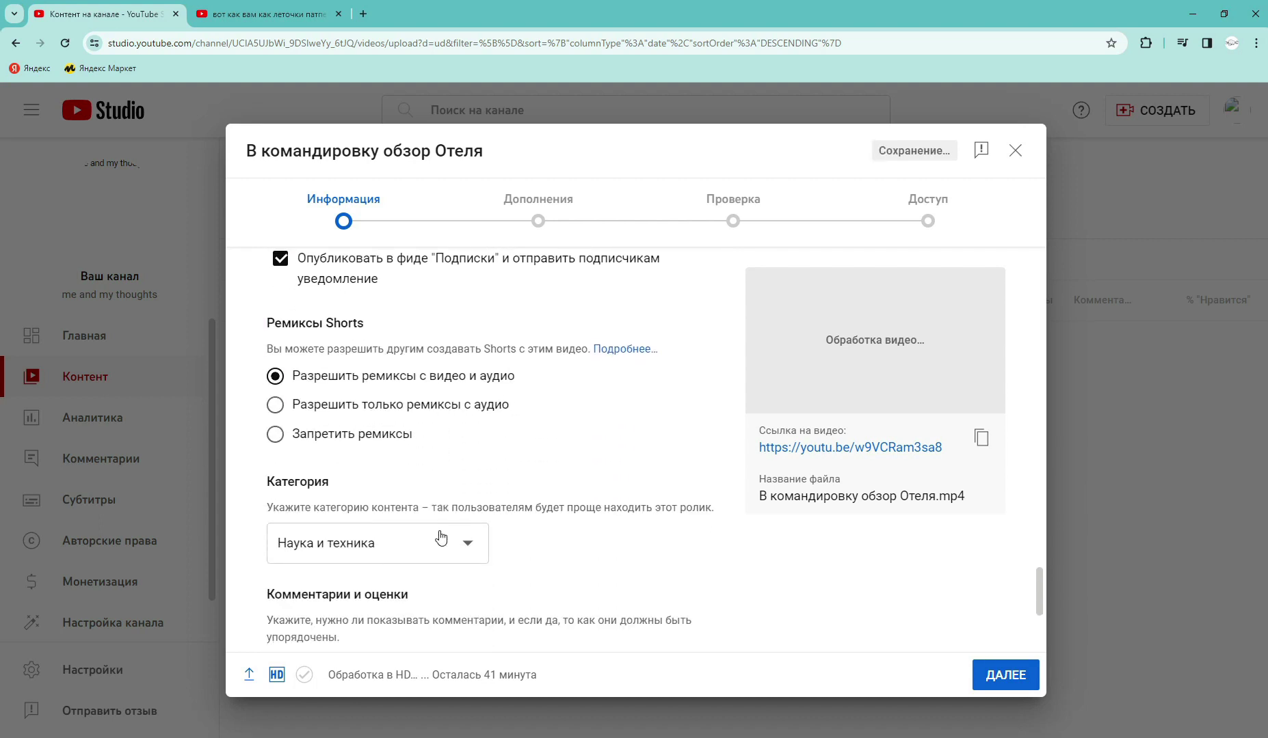
{"action": "left_click", "coordinate": [468, 405]}
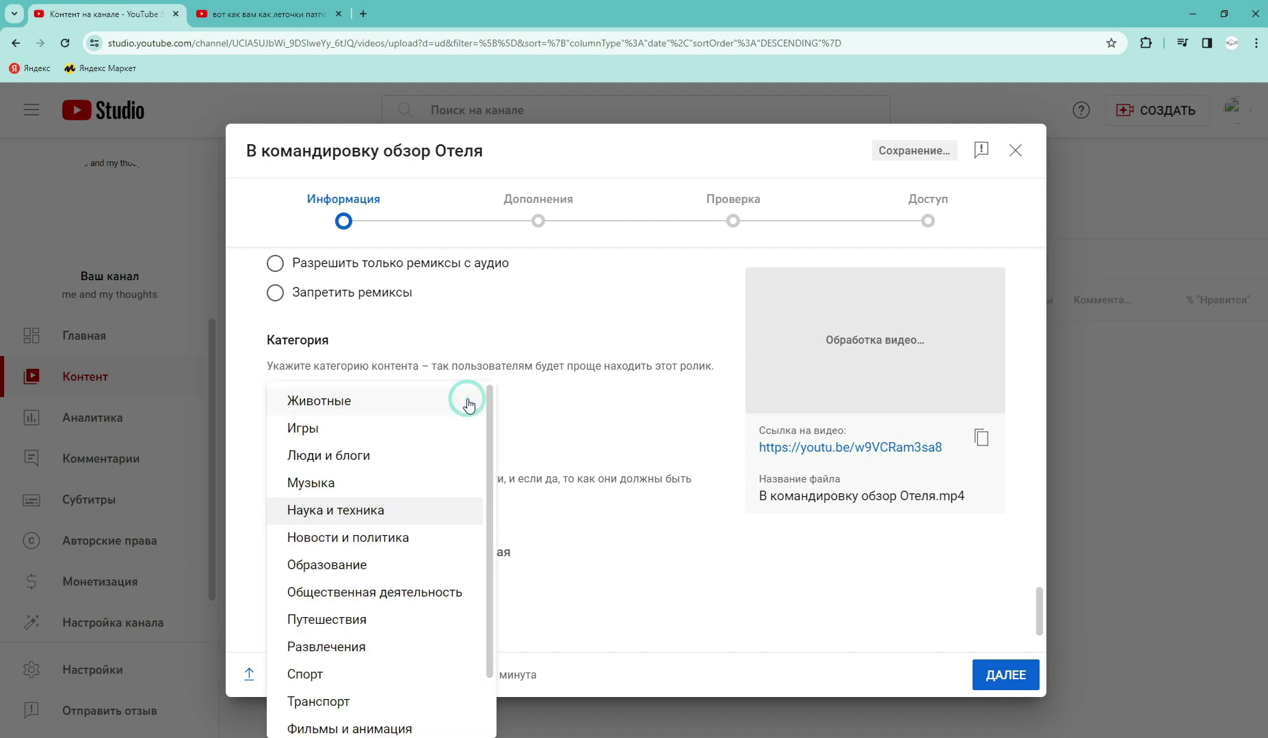
{"action": "left_click", "coordinate": [348, 465]}
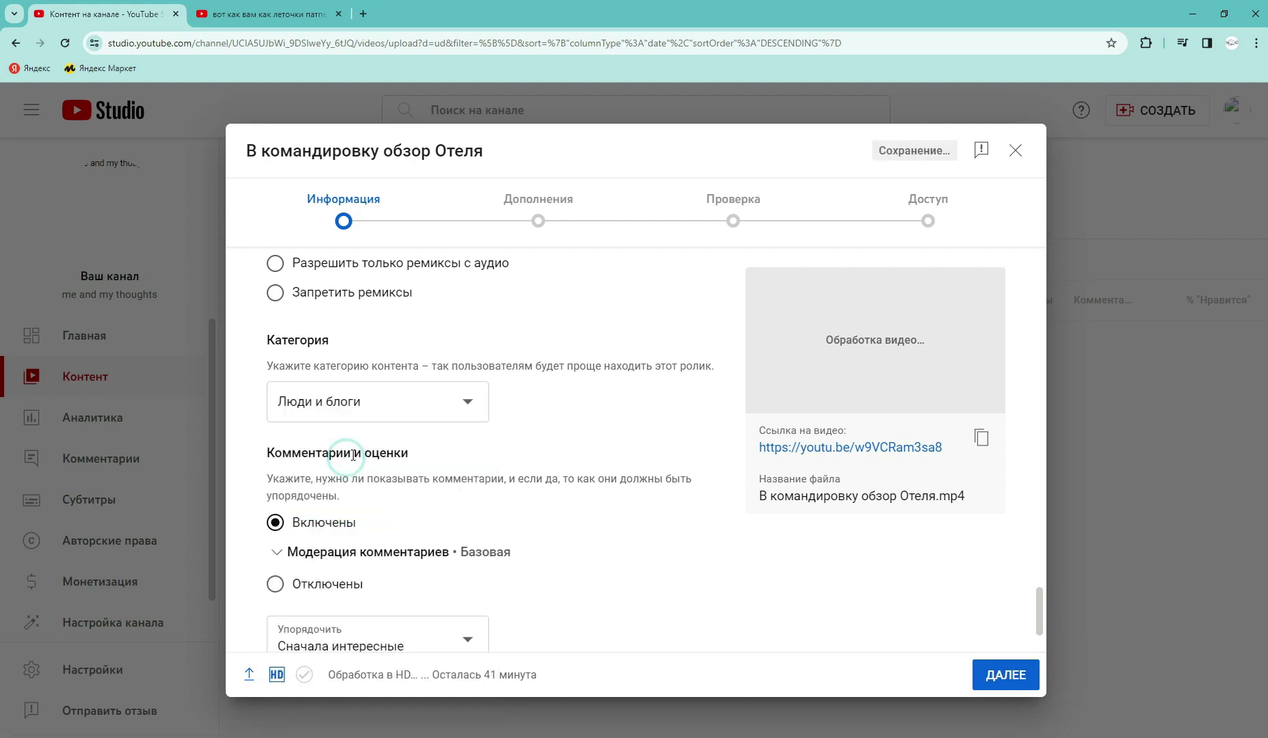
{"action": "scroll", "coordinate": [559, 468], "scroll_direction": "down", "scroll_amount": 1}
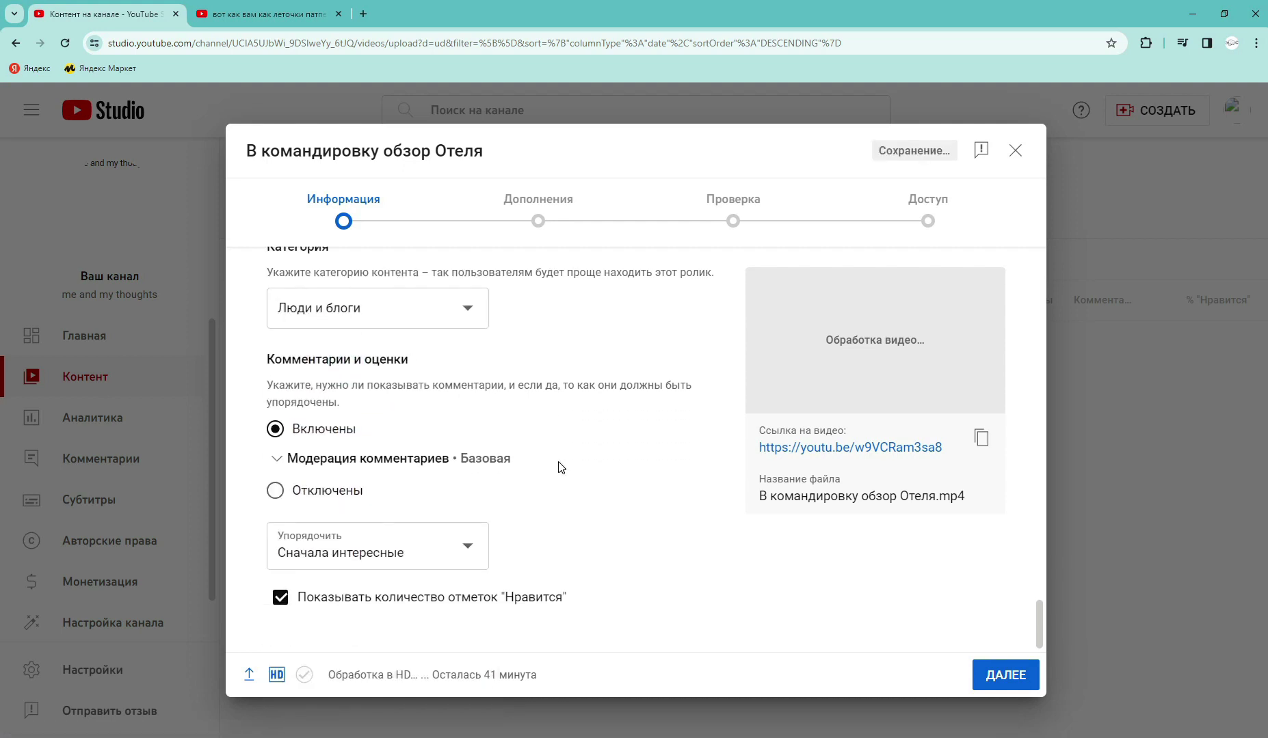
{"action": "left_click", "coordinate": [276, 497]}
Review the entered video details, from the title and audience down to the license, category and comment settings
{"action": "scroll", "coordinate": [564, 516], "scroll_direction": "up", "scroll_amount": 15}
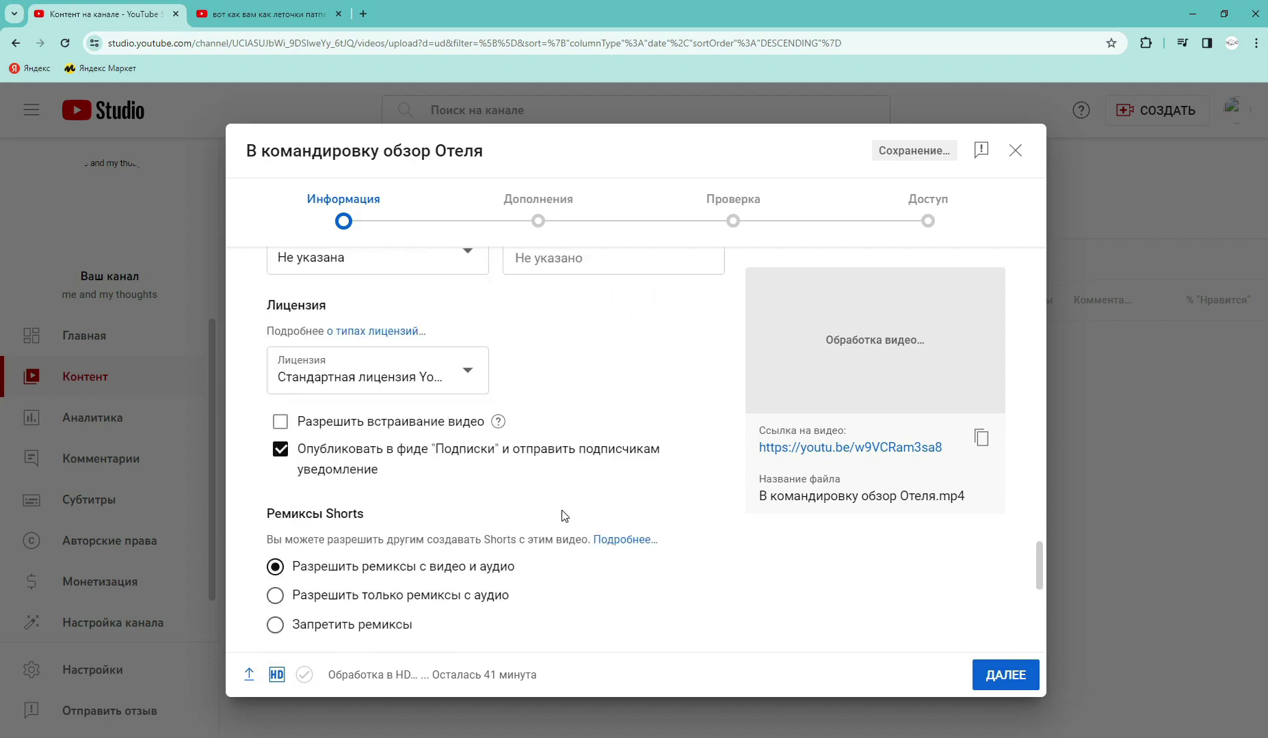
{"action": "scroll", "coordinate": [563, 515], "scroll_direction": "up", "scroll_amount": 20}
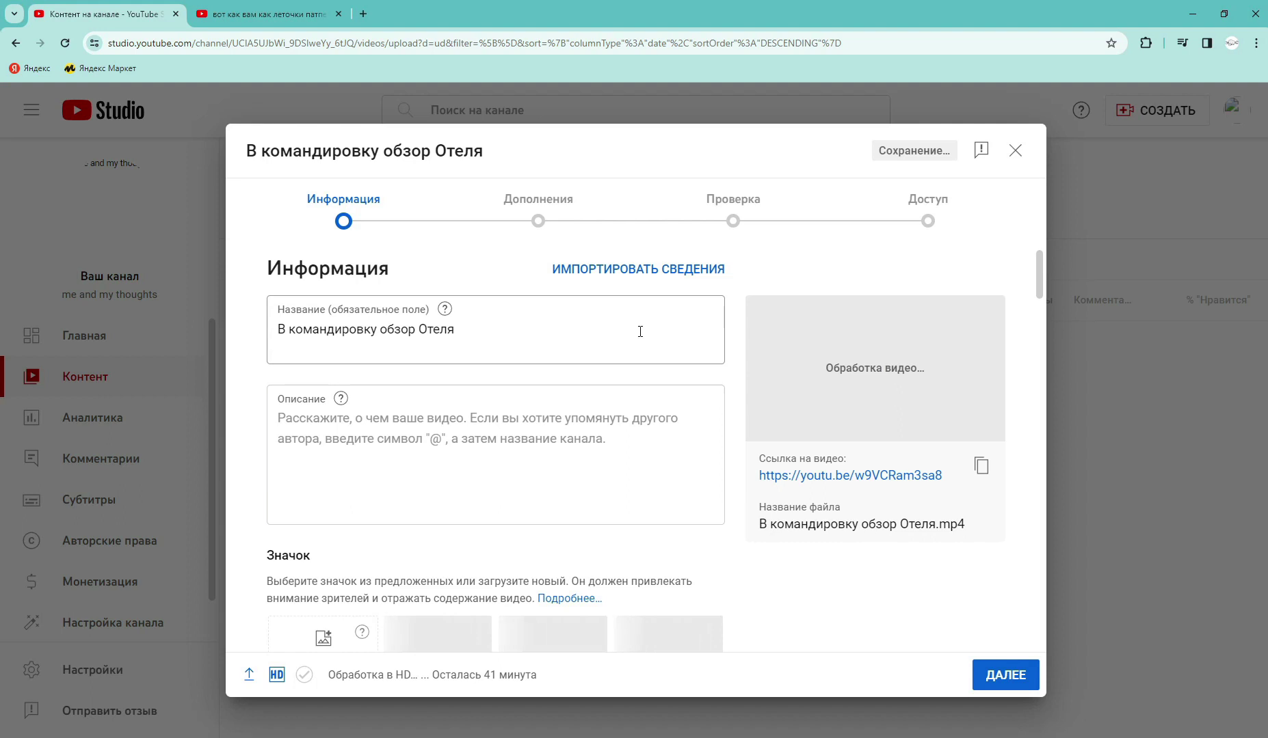
{"action": "scroll", "coordinate": [640, 331], "scroll_direction": "down", "scroll_amount": 1}
{"action": "scroll", "coordinate": [640, 332], "scroll_direction": "down", "scroll_amount": 10}
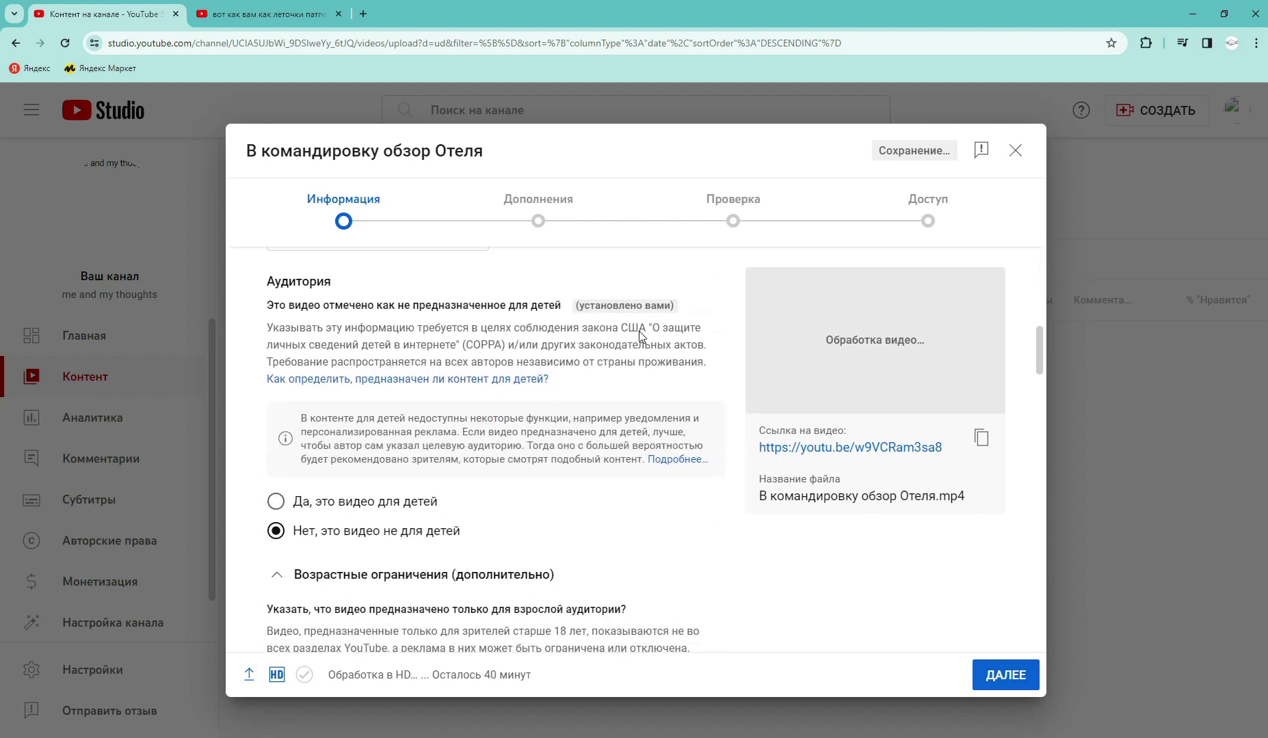
{"action": "scroll", "coordinate": [642, 337], "scroll_direction": "down", "scroll_amount": 15}
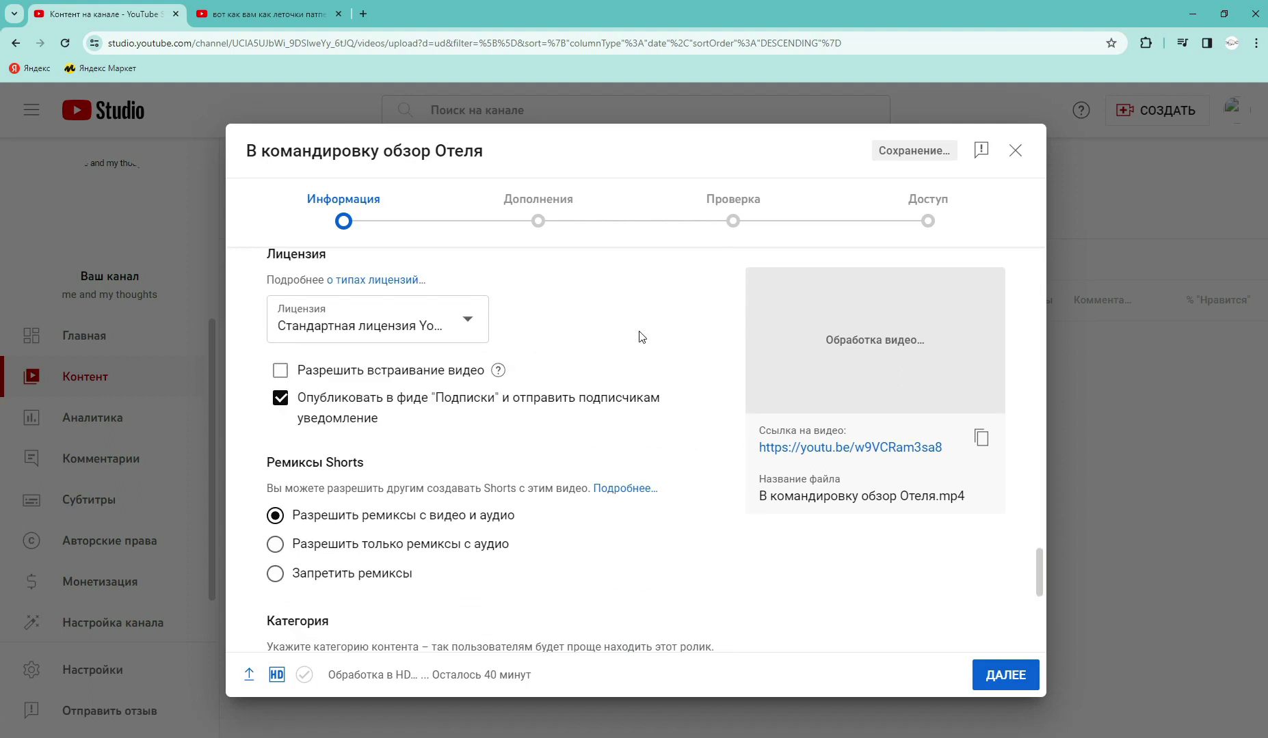
{"action": "scroll", "coordinate": [641, 336], "scroll_direction": "down", "scroll_amount": 1}
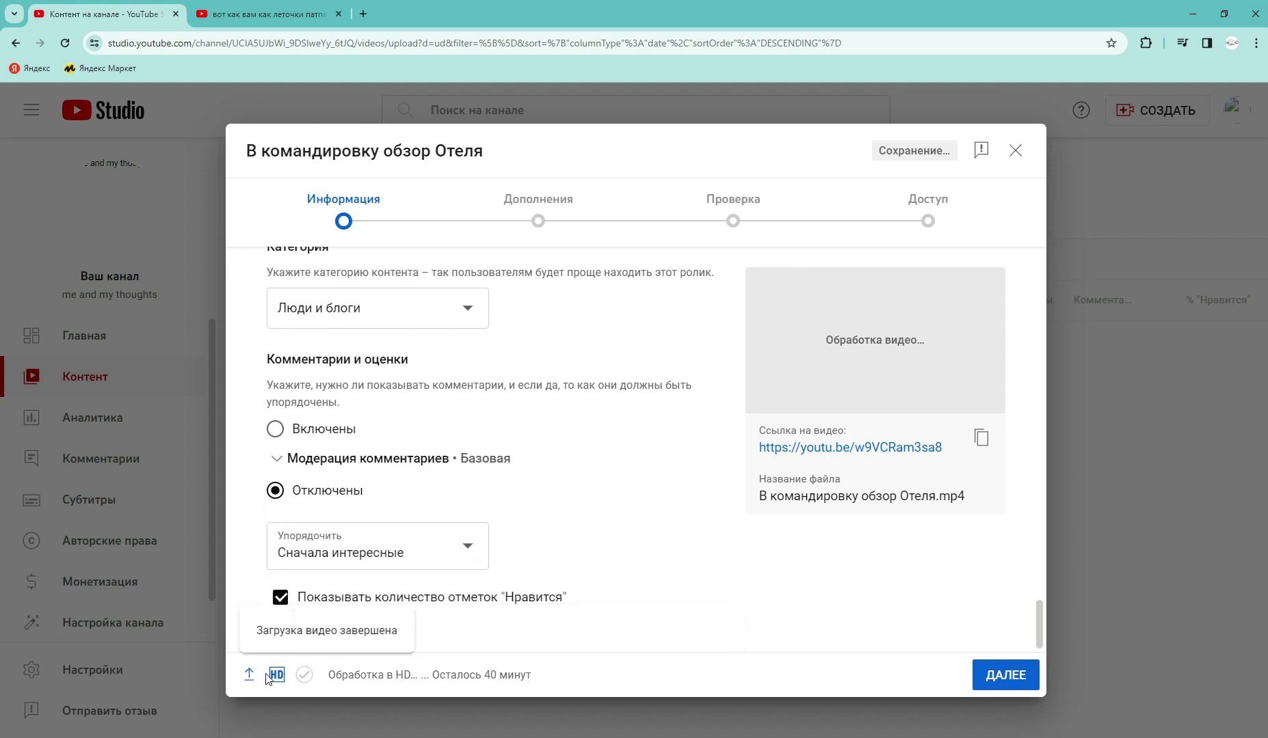
{"action": "mouse_move", "coordinate": [272, 677]}
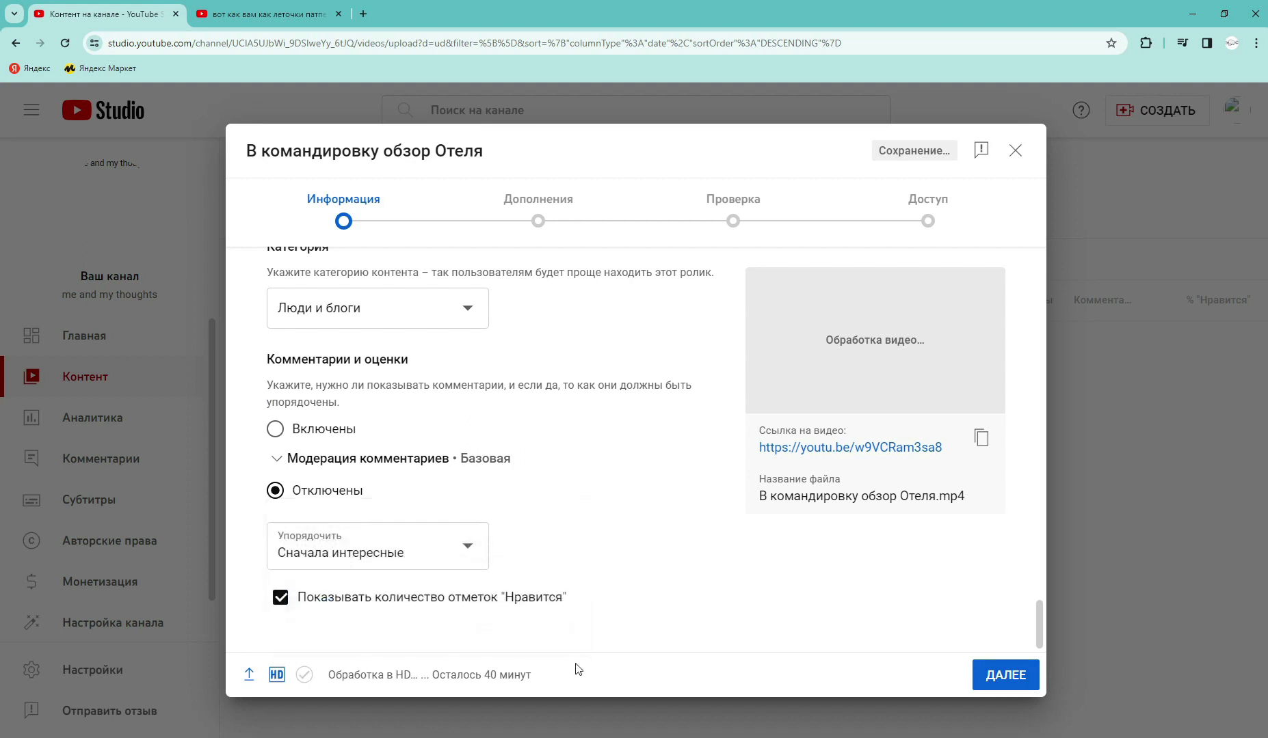
Proceed past the video add-ons and checks to the access settings without adding subtitles, an end screen or cards
{"action": "left_click", "coordinate": [1004, 675]}
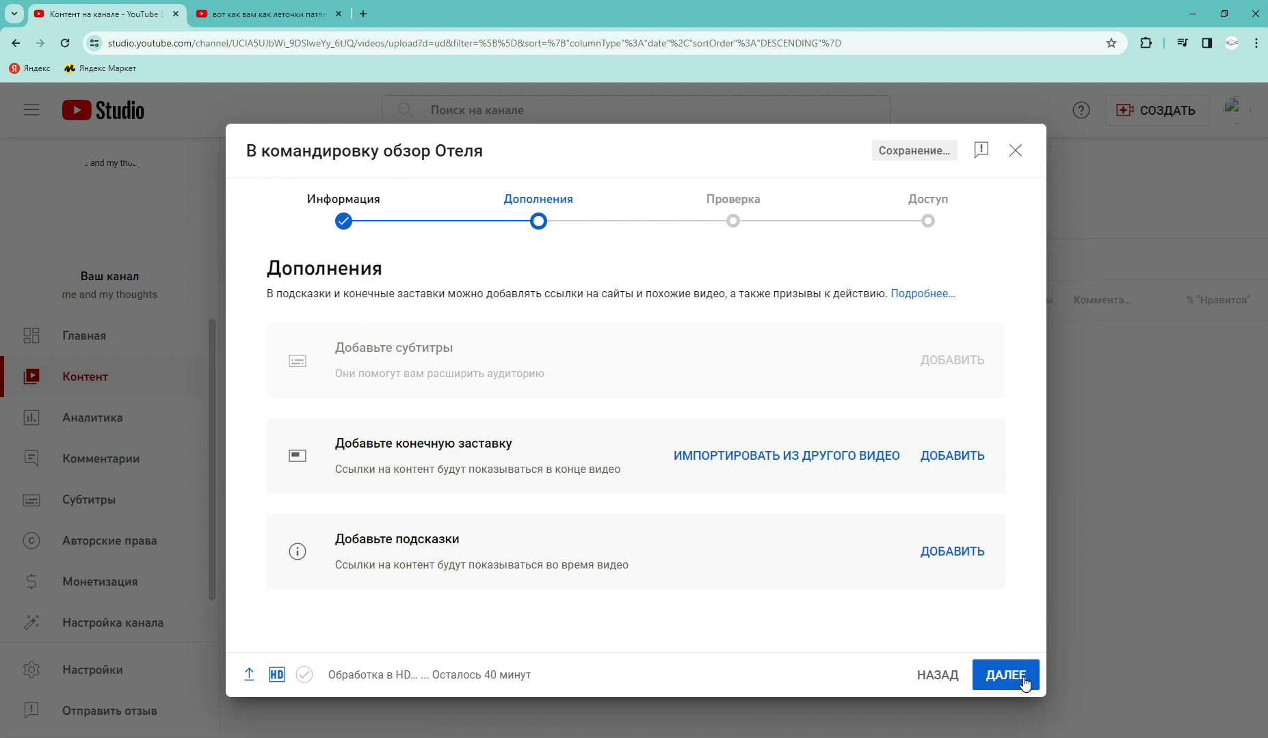
{"action": "left_click", "coordinate": [1023, 683]}
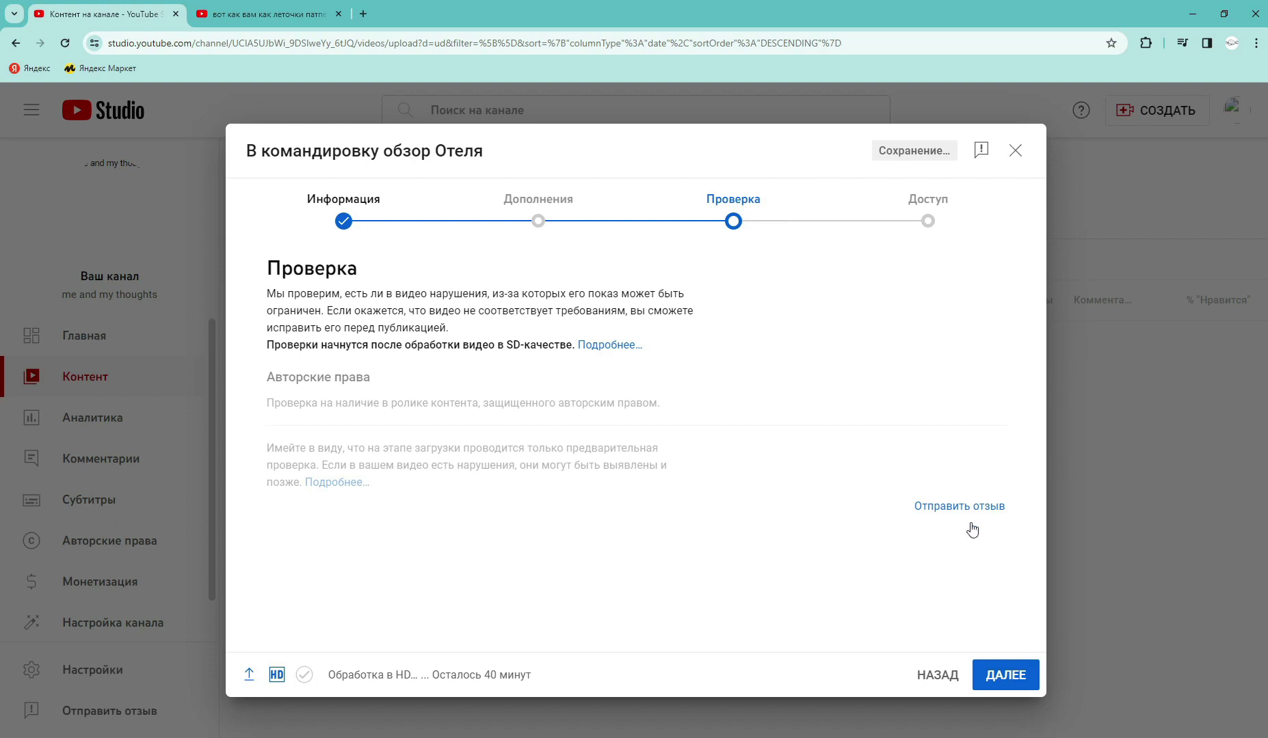
{"action": "left_click", "coordinate": [1005, 677]}
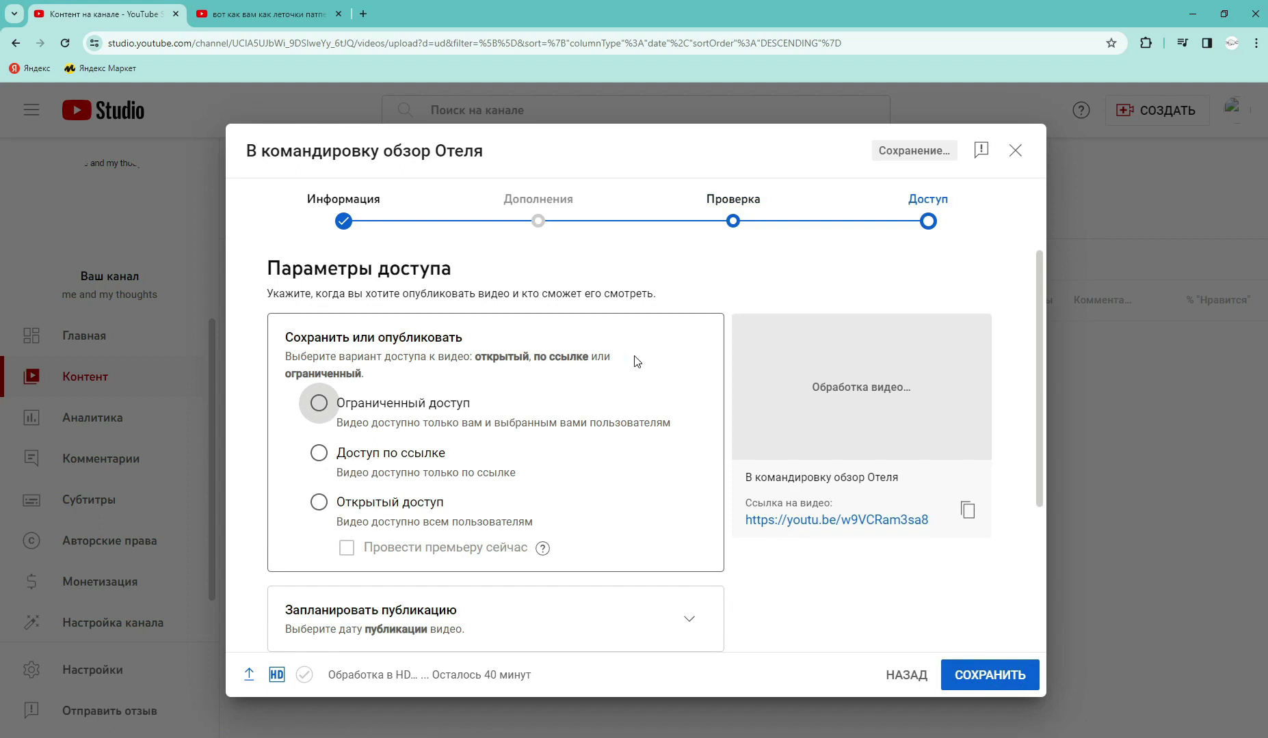
Set the video's access to "Открытый доступ"
{"action": "scroll", "coordinate": [615, 361], "scroll_direction": "down", "scroll_amount": 2}
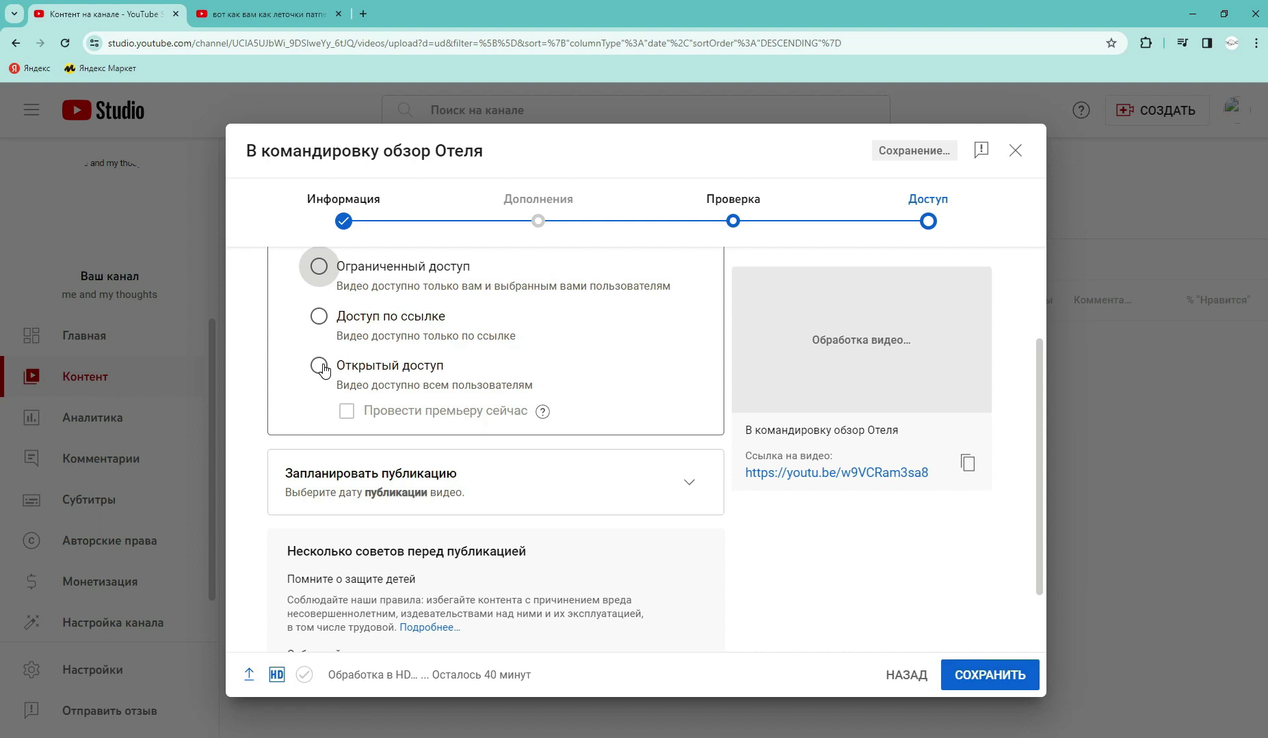
{"action": "left_click", "coordinate": [320, 367]}
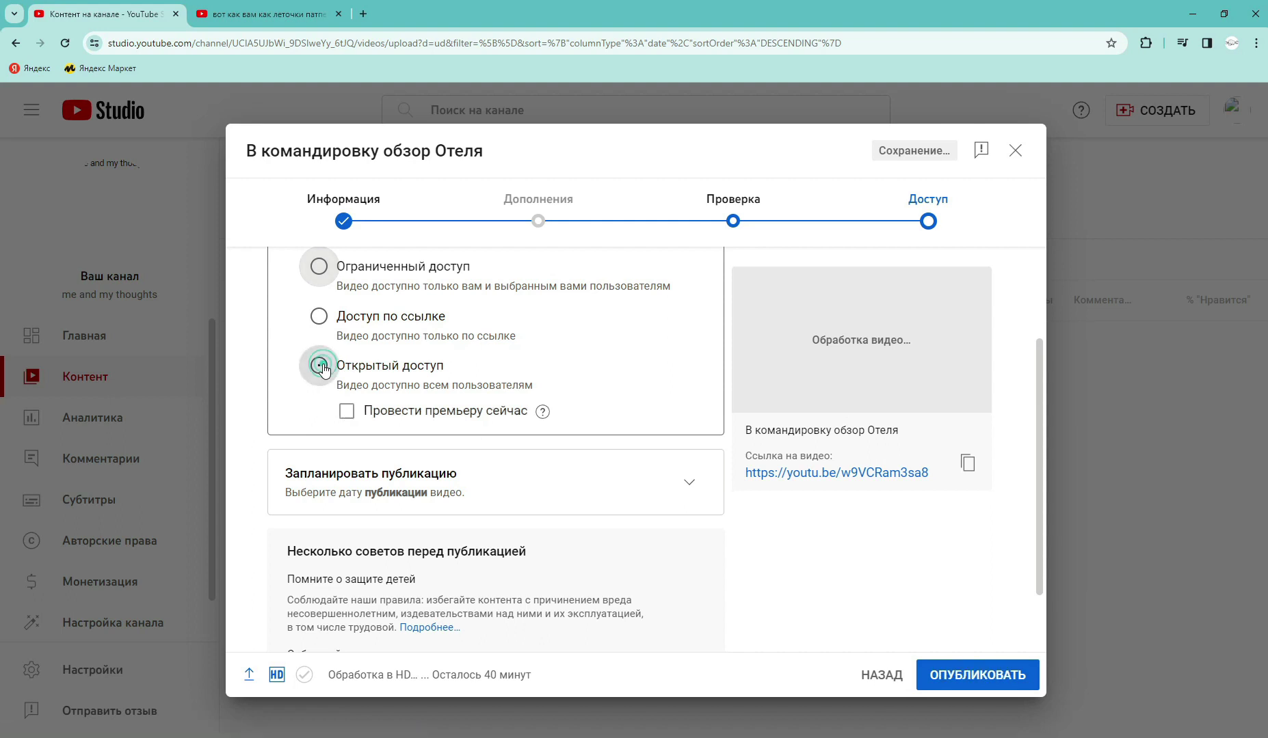
{"action": "scroll", "coordinate": [629, 362], "scroll_direction": "down", "scroll_amount": 2}
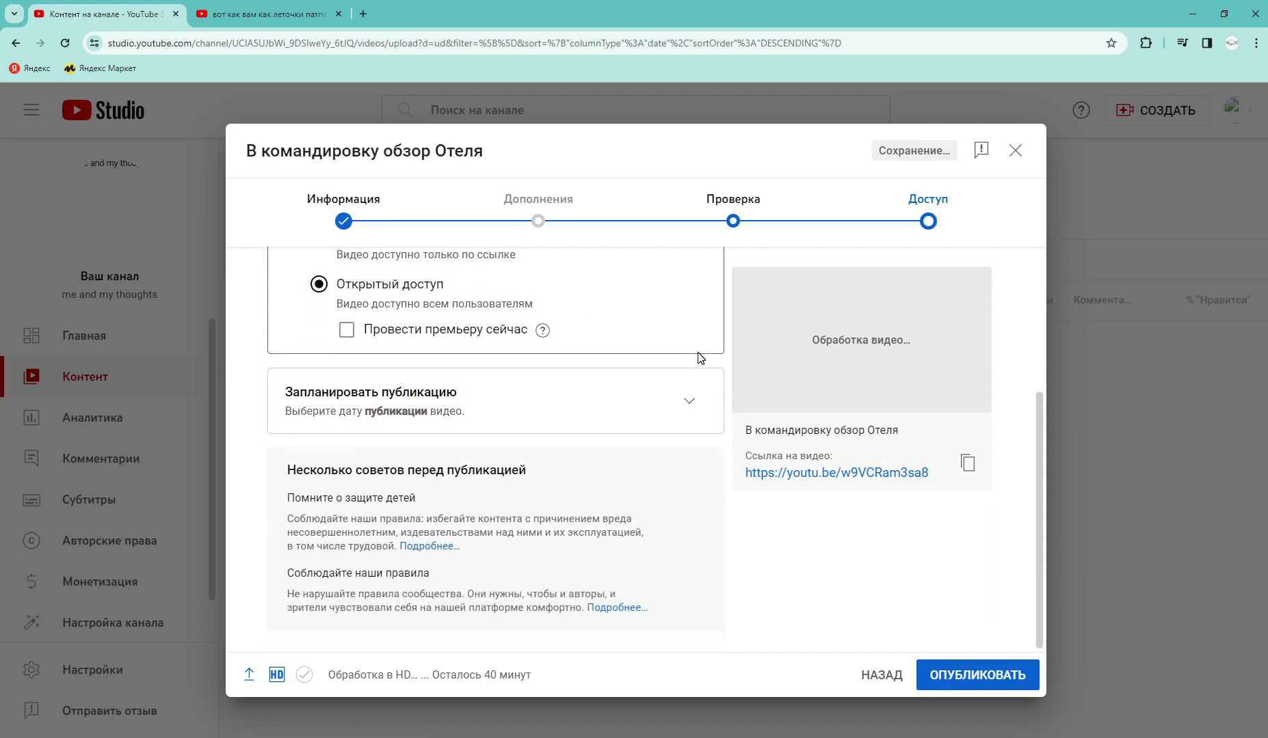
Schedule the video's publication and set its date to 31 January 2026
{"action": "left_click", "coordinate": [689, 404]}
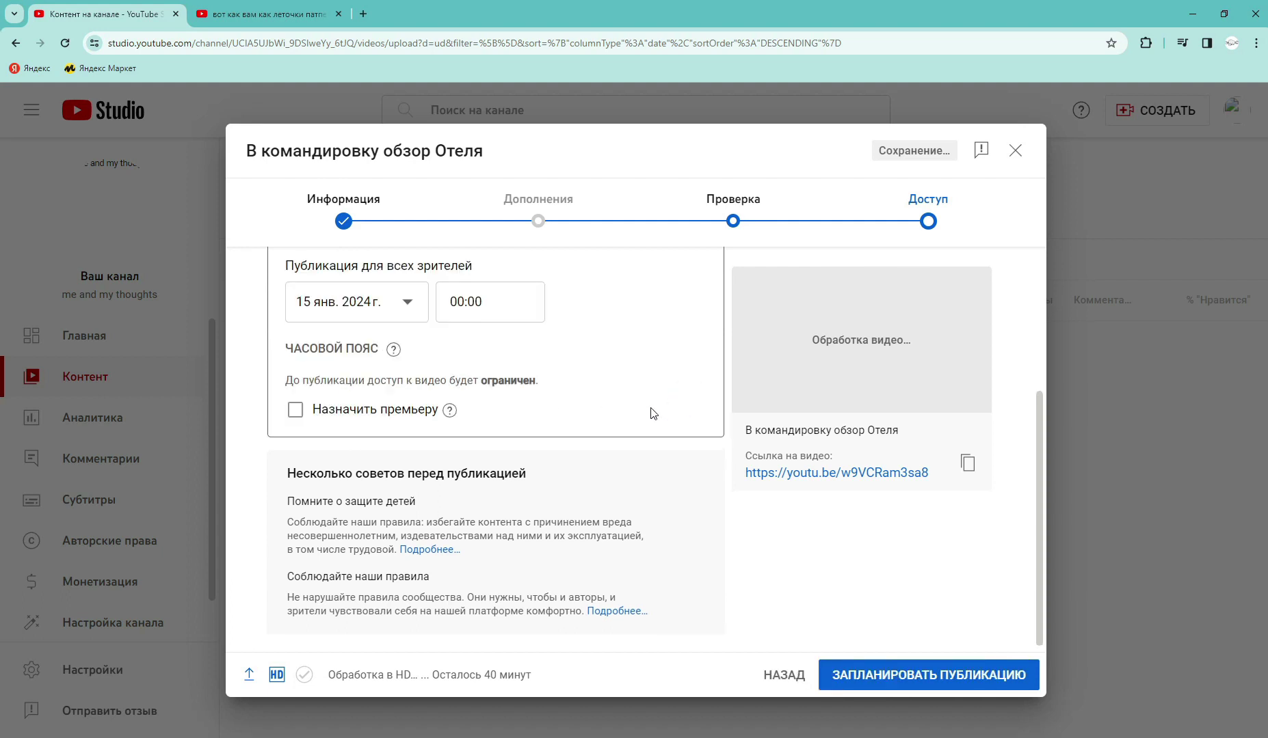
{"action": "scroll", "coordinate": [554, 437], "scroll_direction": "up", "scroll_amount": 2}
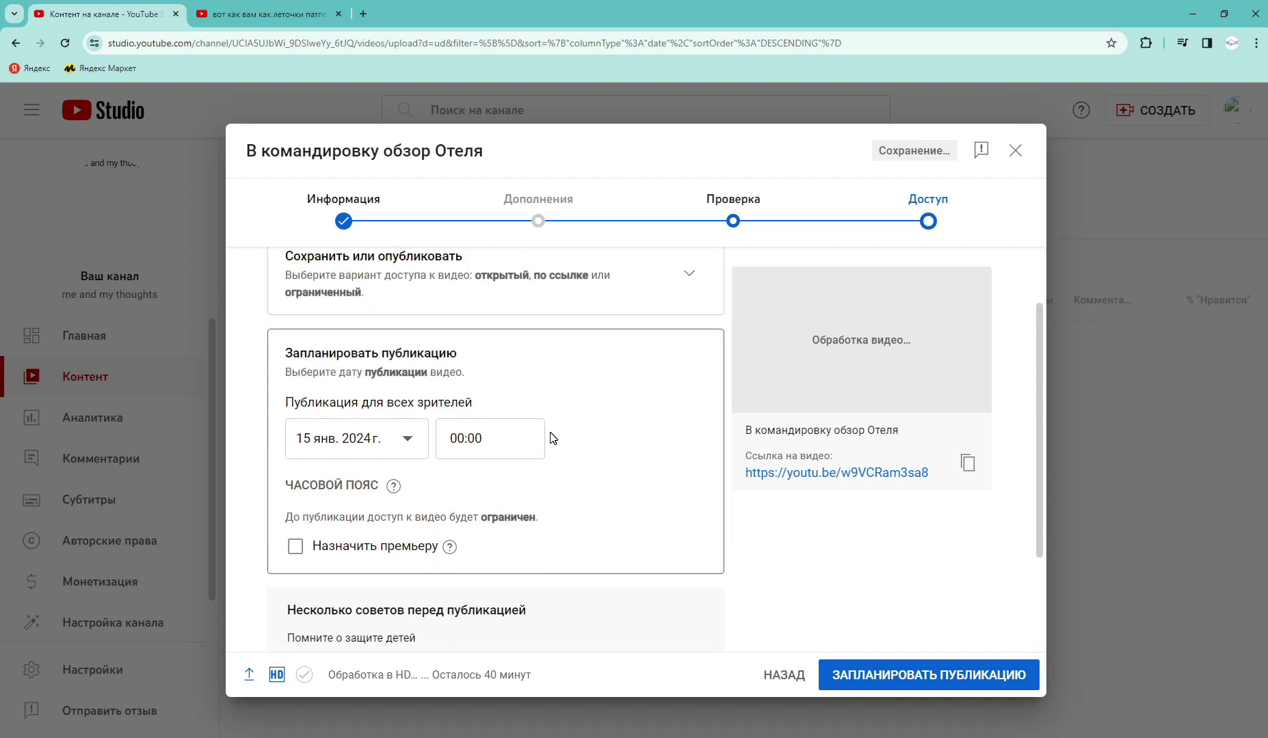
{"action": "left_click", "coordinate": [409, 441]}
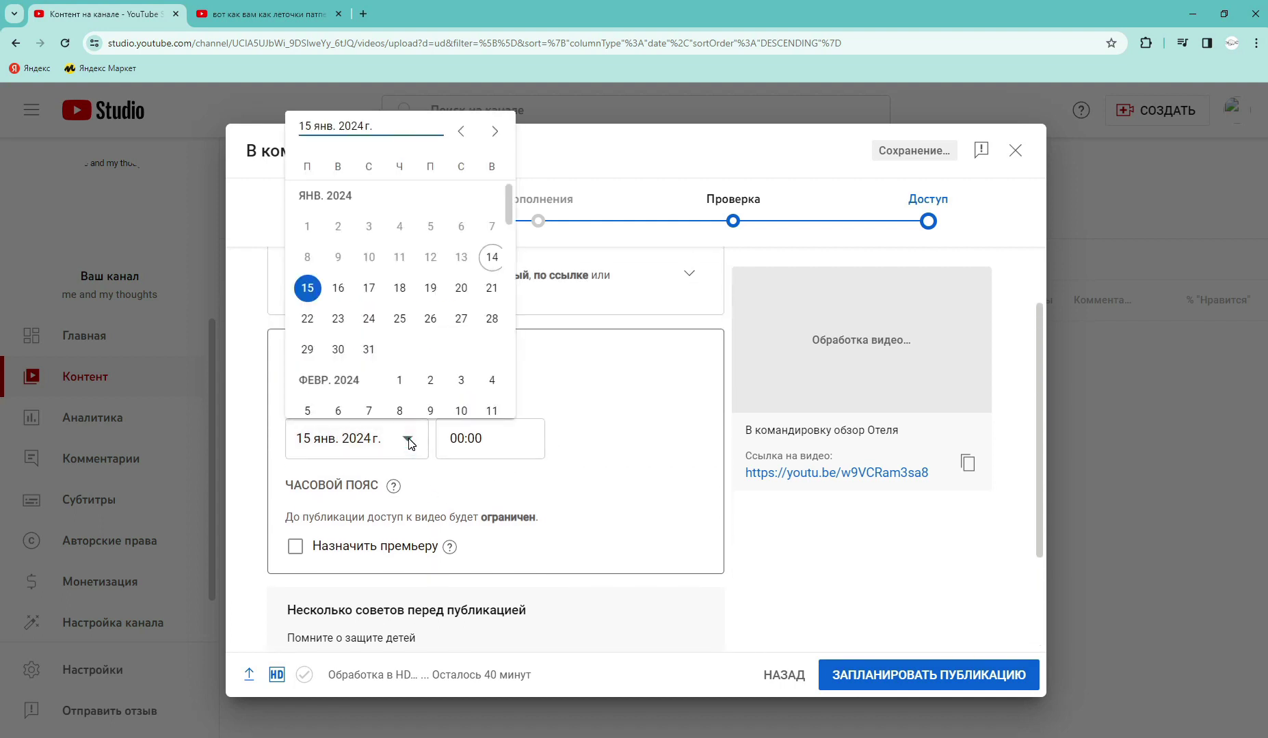
{"action": "left_click", "coordinate": [496, 132]}
{"action": "left_click", "coordinate": [496, 132]}
{"action": "left_click", "coordinate": [497, 132]}
{"action": "left_click", "coordinate": [496, 132]}
{"action": "left_click", "coordinate": [496, 132]}
{"action": "left_click", "coordinate": [496, 132]}
{"action": "left_click", "coordinate": [496, 131]}
{"action": "left_click", "coordinate": [497, 132]}
{"action": "left_click", "coordinate": [496, 131]}
{"action": "left_click", "coordinate": [496, 132]}
{"action": "left_click", "coordinate": [496, 132]}
{"action": "left_click", "coordinate": [497, 132]}
{"action": "left_click", "coordinate": [496, 132]}
{"action": "left_click", "coordinate": [496, 132]}
{"action": "left_click", "coordinate": [496, 132]}
{"action": "left_click", "coordinate": [497, 132]}
{"action": "left_click", "coordinate": [496, 132]}
{"action": "left_click", "coordinate": [496, 132]}
{"action": "left_click", "coordinate": [497, 132]}
{"action": "left_click", "coordinate": [496, 132]}
{"action": "left_click", "coordinate": [496, 132]}
{"action": "left_click", "coordinate": [497, 132]}
{"action": "left_click", "coordinate": [497, 132]}
{"action": "left_click", "coordinate": [496, 132]}
{"action": "left_click", "coordinate": [496, 132]}
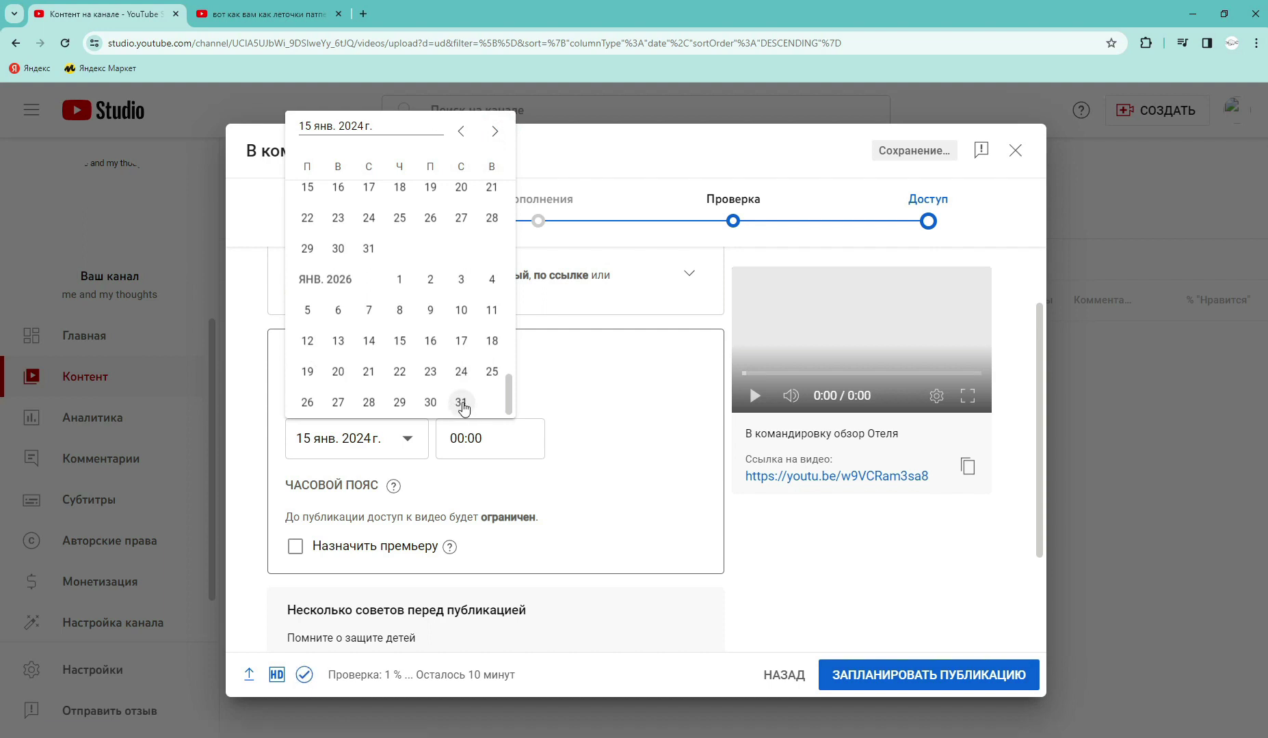
{"action": "left_click", "coordinate": [461, 403]}
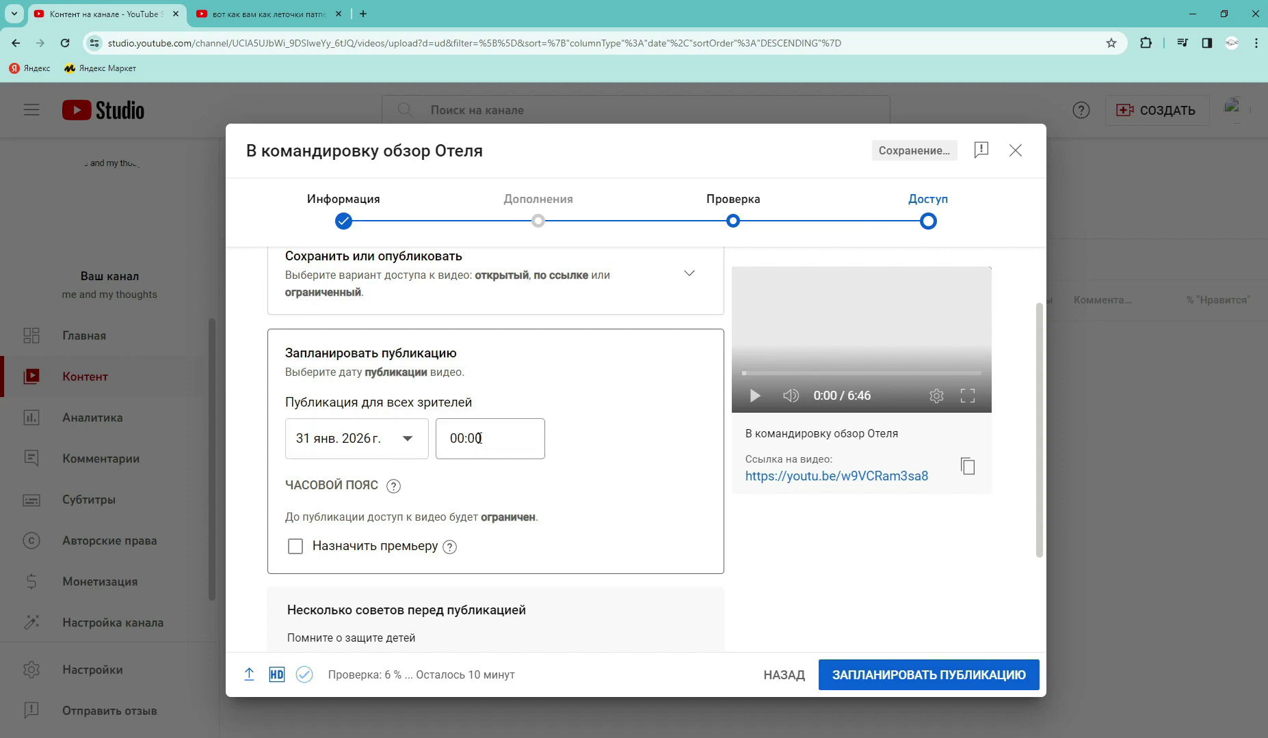
Set the scheduled publication time to 23:59
{"action": "left_click", "coordinate": [455, 442]}
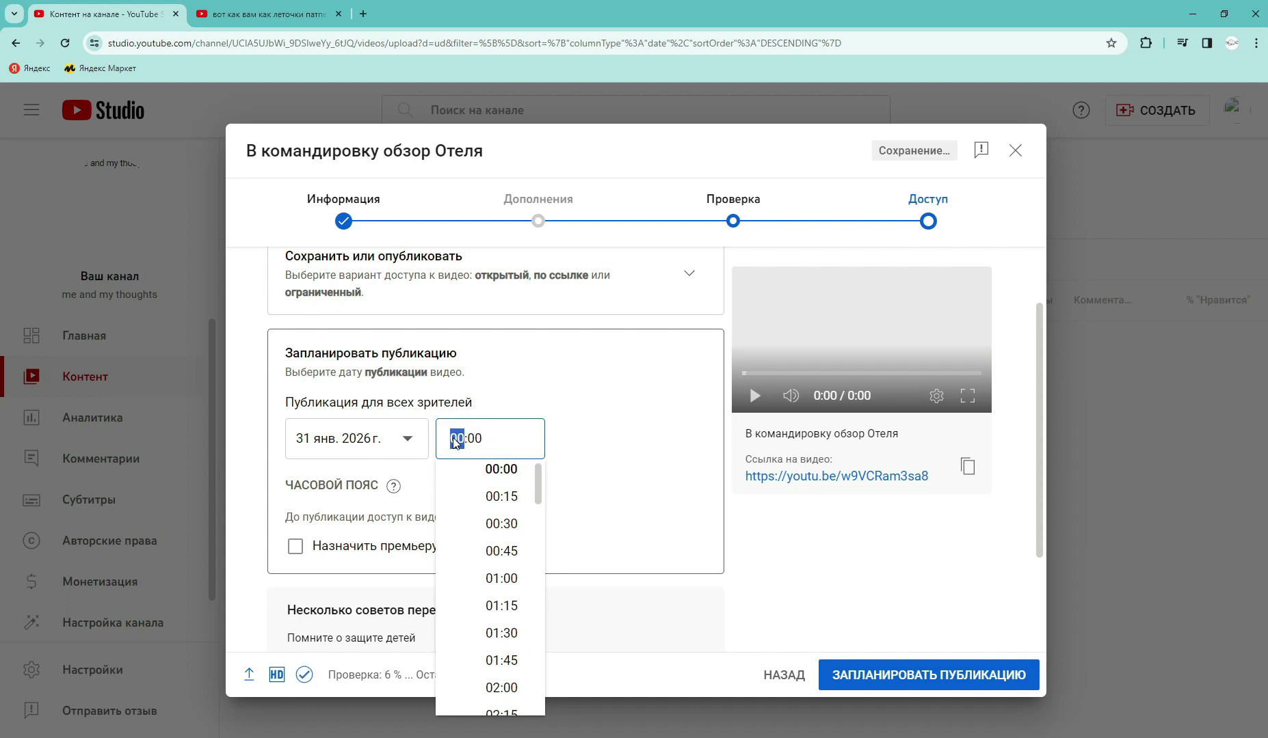
{"action": "type", "text": "24"}
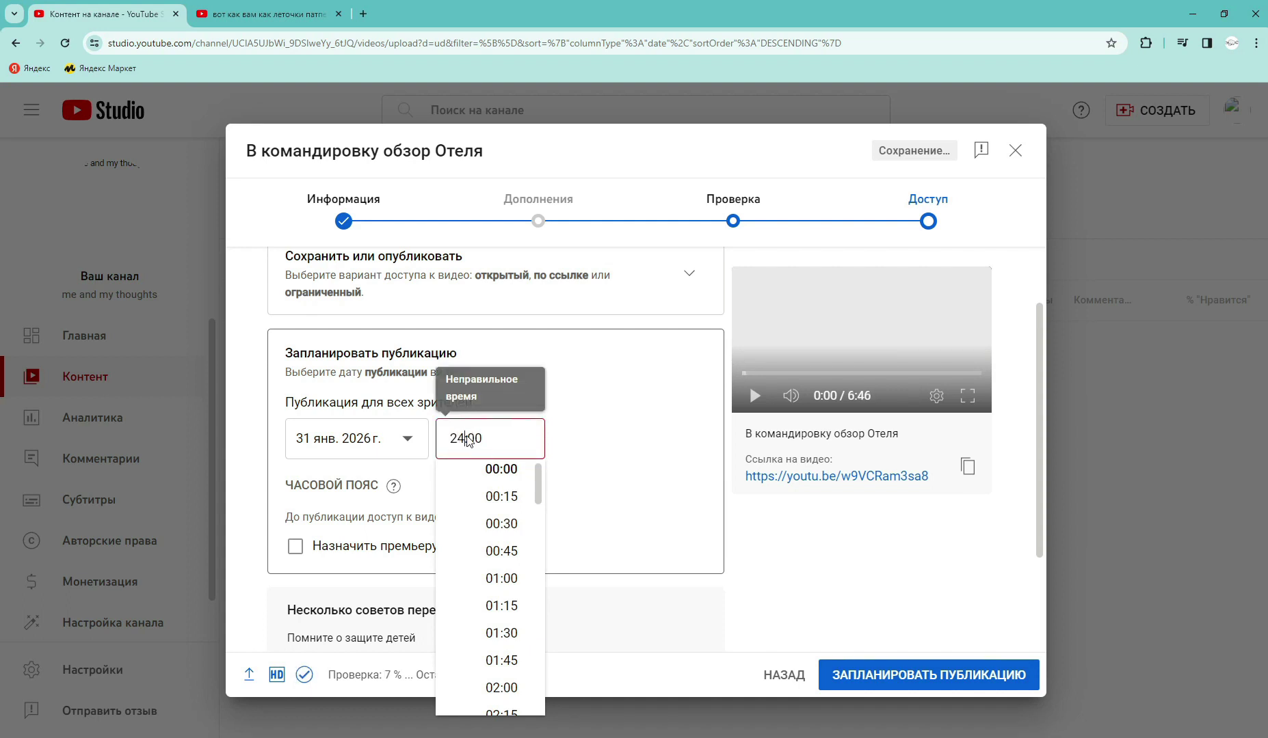
{"action": "left_click", "coordinate": [464, 439]}
{"action": "left_click_drag", "start_coordinate": [466, 438], "coordinate": [459, 441]}
{"action": "type", "text": "23"}
{"action": "left_click", "coordinate": [462, 445]}
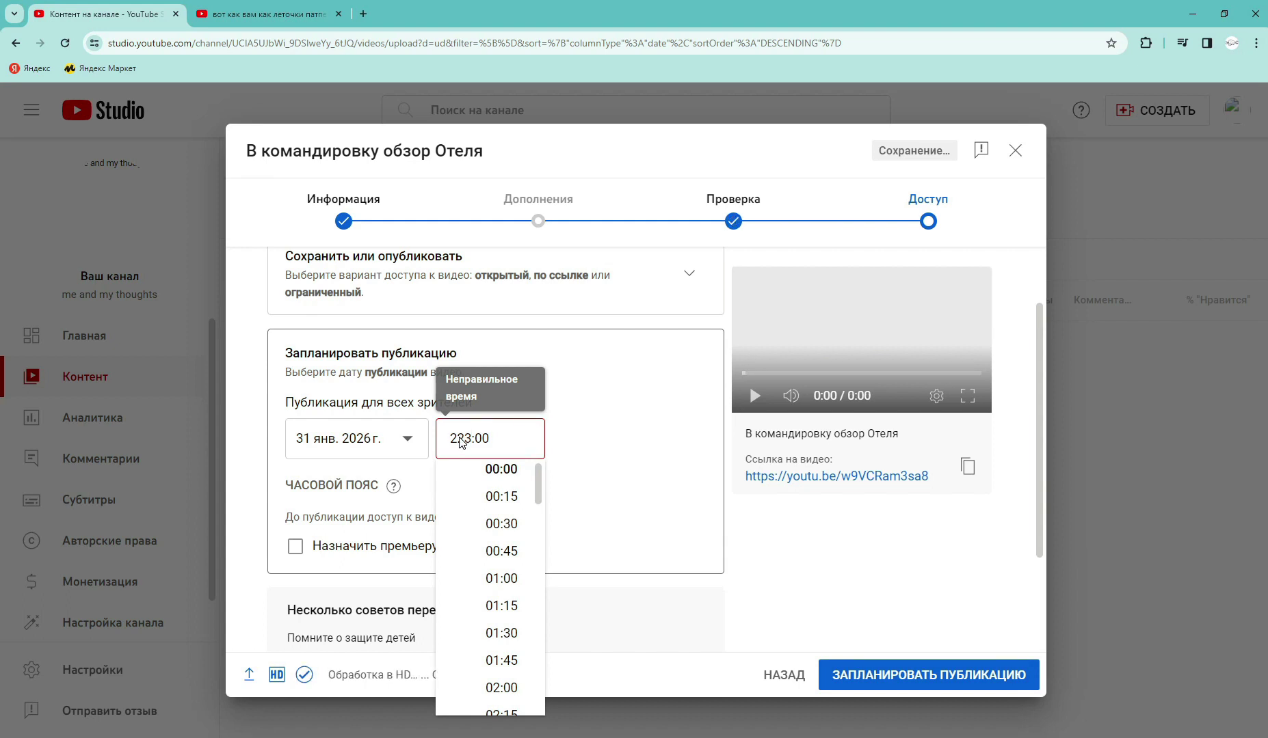
{"action": "left_click", "coordinate": [459, 442]}
{"action": "left_click_drag", "start_coordinate": [450, 441], "coordinate": [455, 441]}
{"action": "key", "text": "BackSpace"}
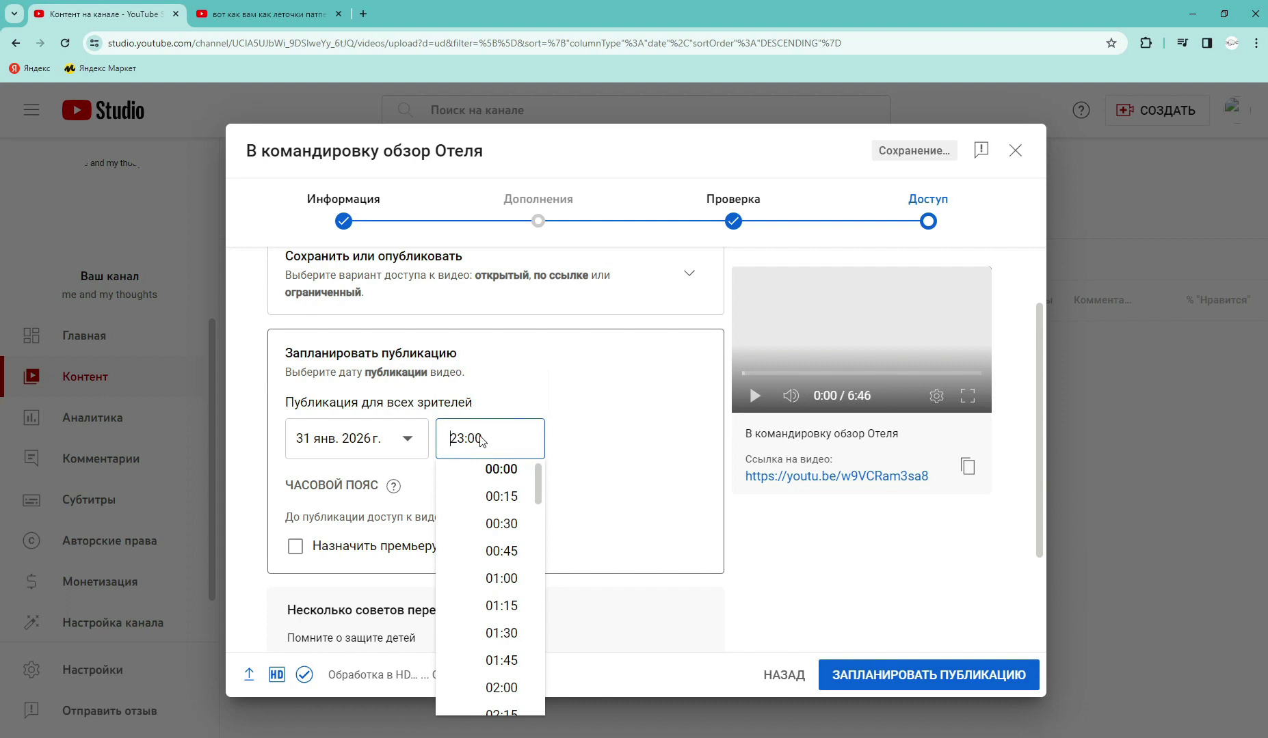
{"action": "left_click", "coordinate": [481, 436]}
{"action": "left_click_drag", "start_coordinate": [482, 438], "coordinate": [470, 441]}
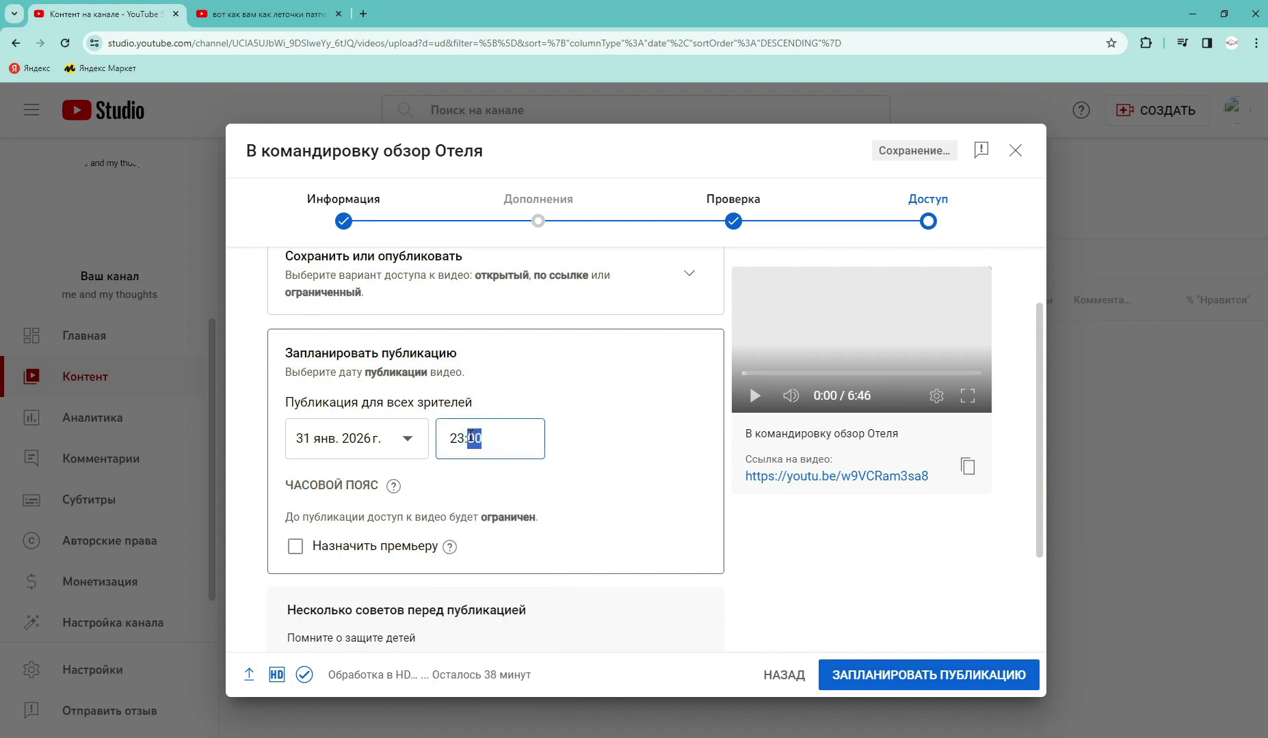
{"action": "type", "text": "59"}
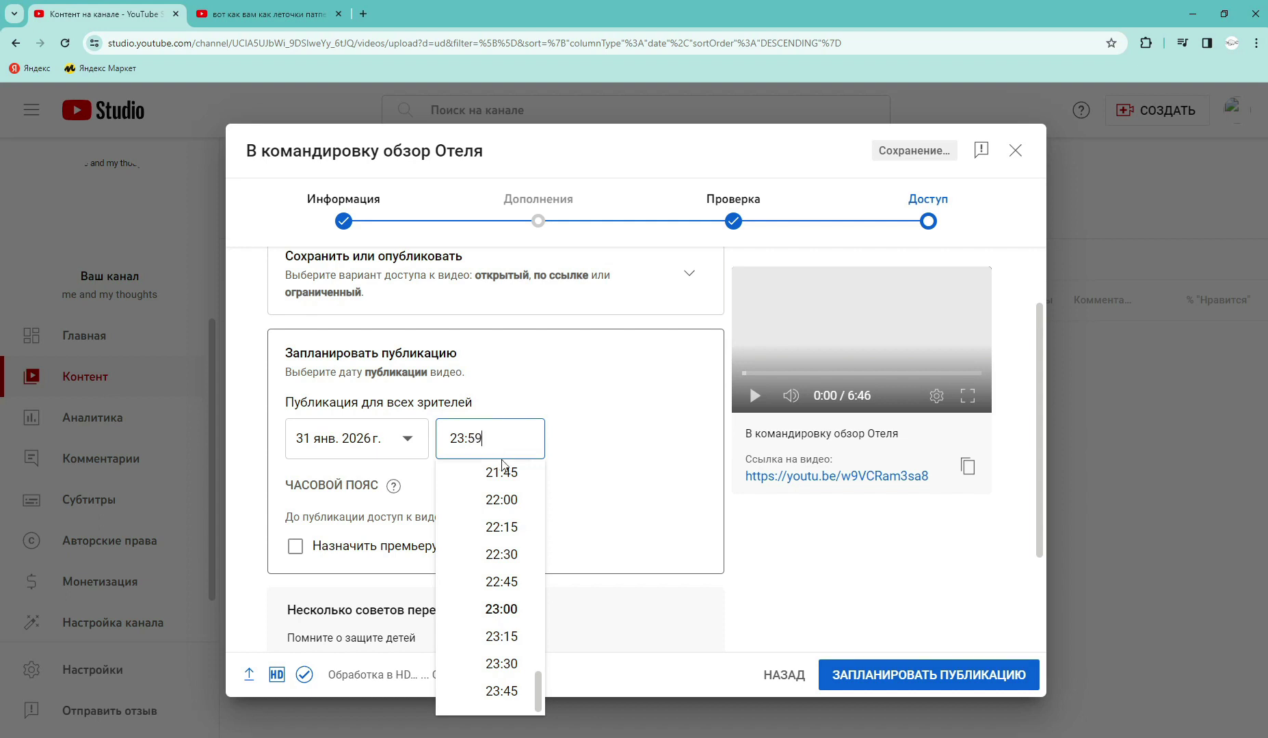
{"action": "left_click", "coordinate": [672, 455]}
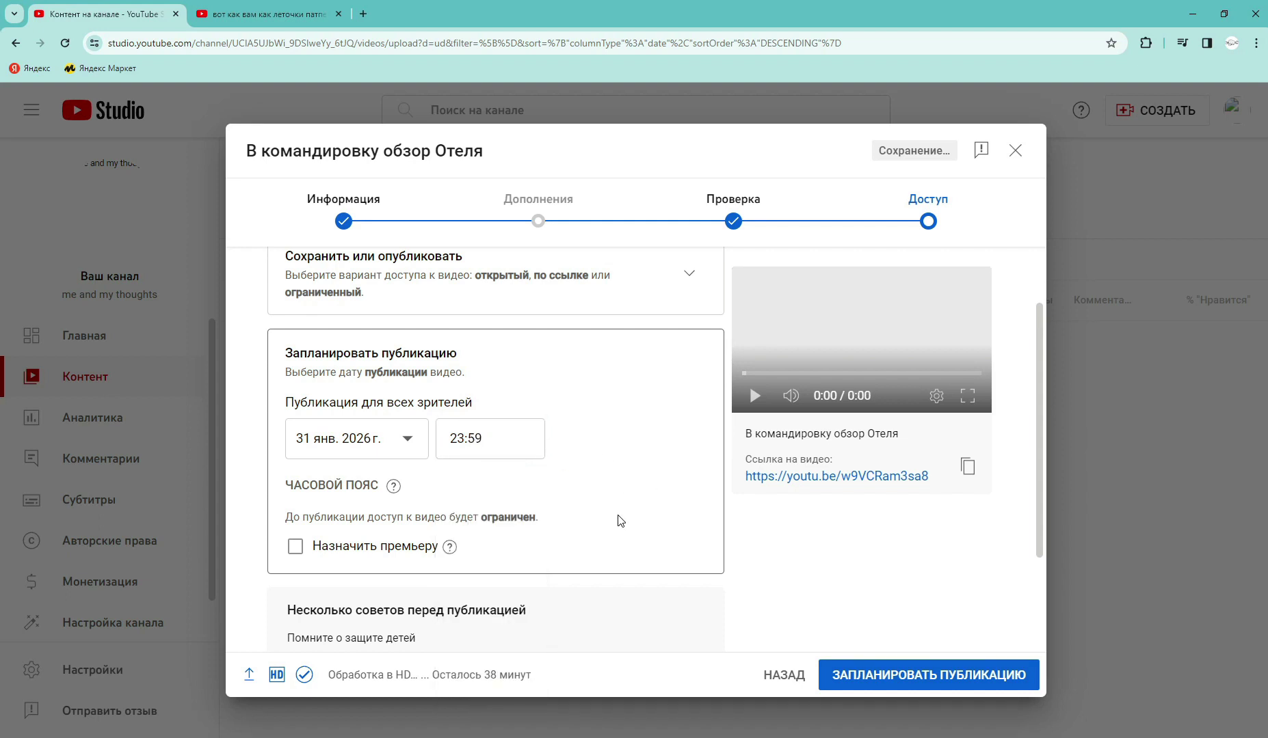
Make the scheduled publication a premiere and open the premiere settings
{"action": "left_click", "coordinate": [295, 547]}
{"action": "scroll", "coordinate": [410, 479], "scroll_direction": "down", "scroll_amount": 2}
{"action": "left_click", "coordinate": [424, 468]}
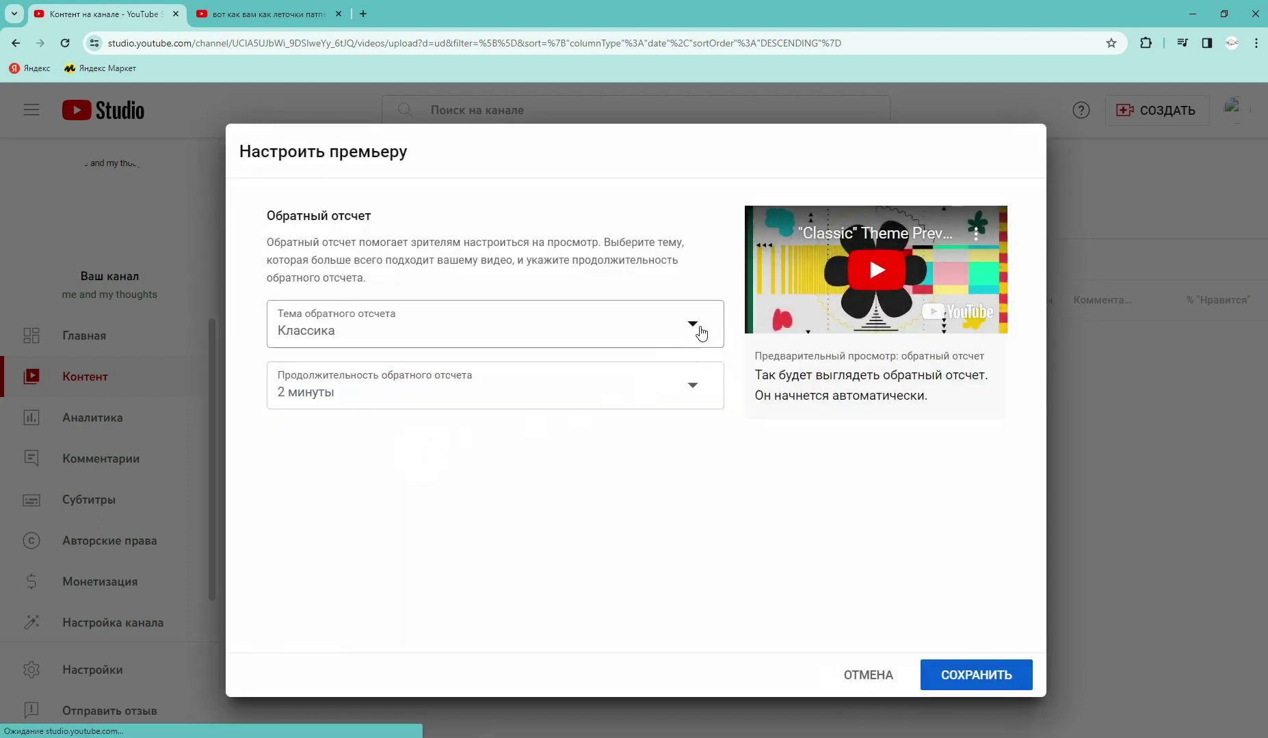
Set the premiere's countdown theme to "Природа" and its duration to "5 минут", and save the settings
{"action": "left_click", "coordinate": [701, 332]}
{"action": "left_click", "coordinate": [332, 375]}
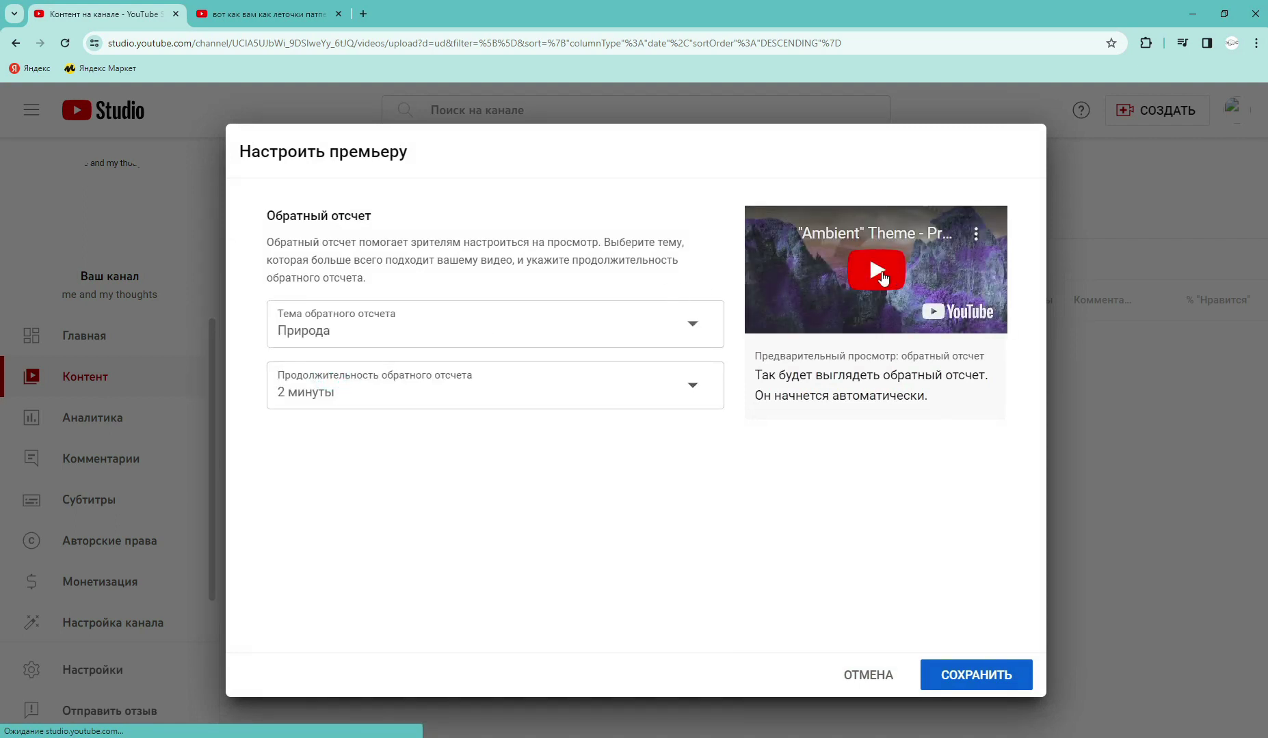
{"action": "left_click", "coordinate": [690, 391]}
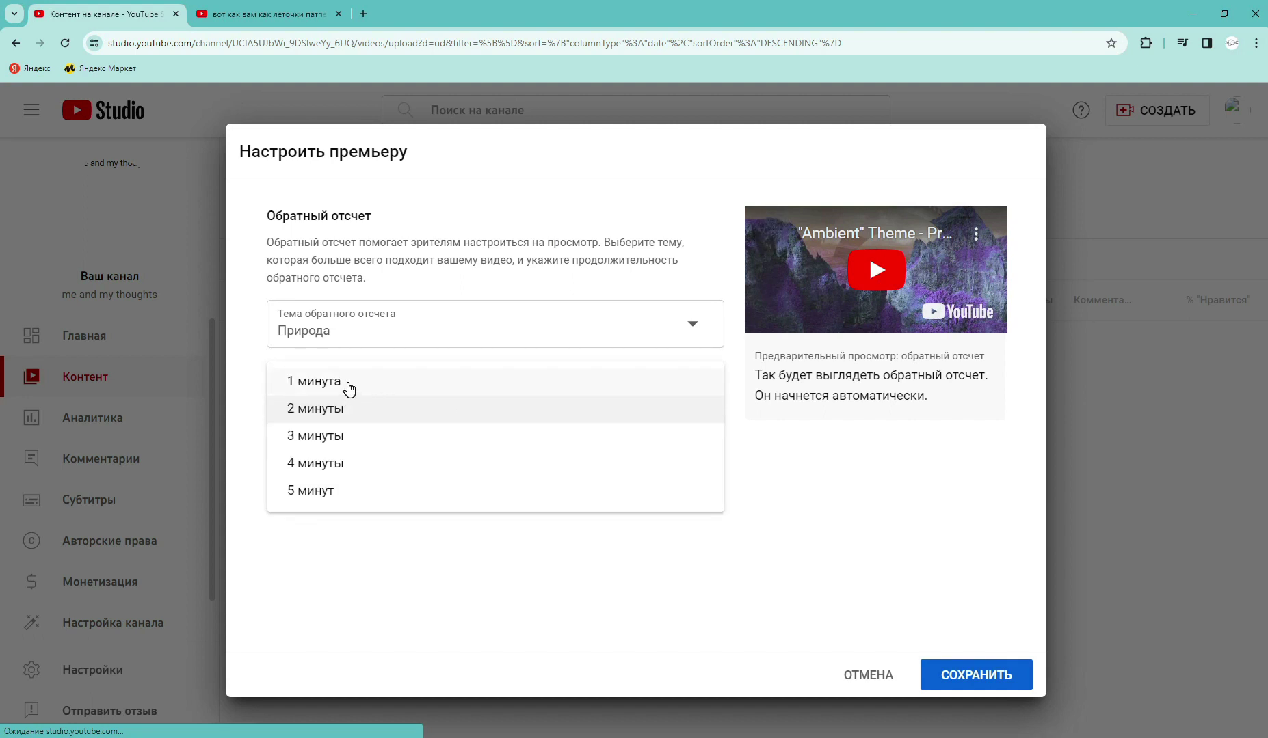
{"action": "left_click", "coordinate": [318, 495]}
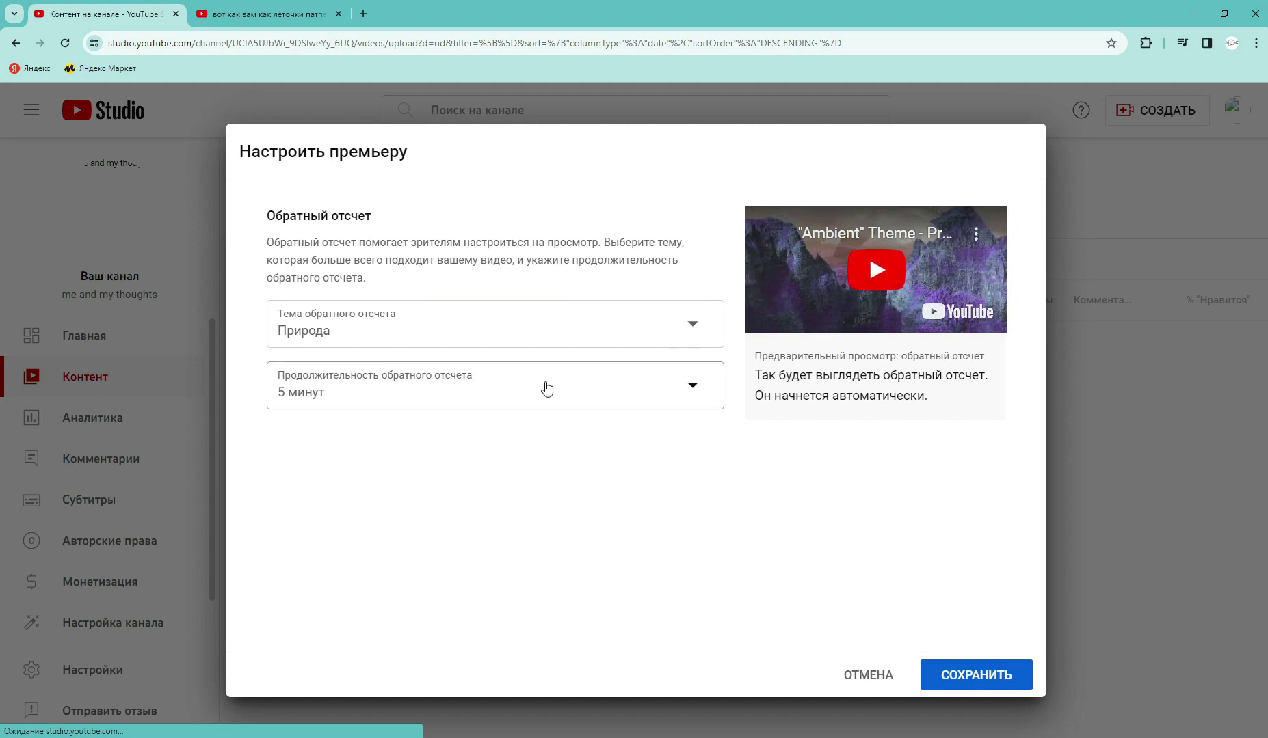
{"action": "left_click", "coordinate": [996, 680]}
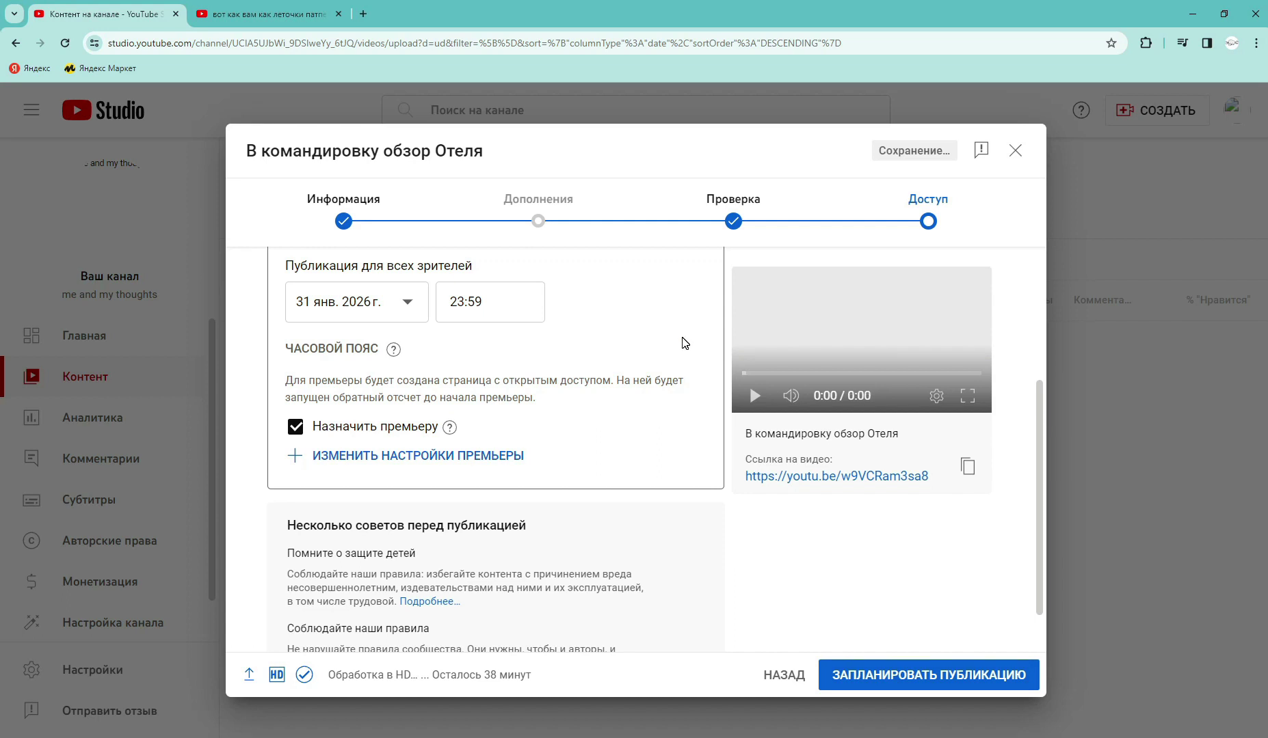
Examine the video's copyright check and return to the scheduled publication settings
{"action": "left_click", "coordinate": [733, 221]}
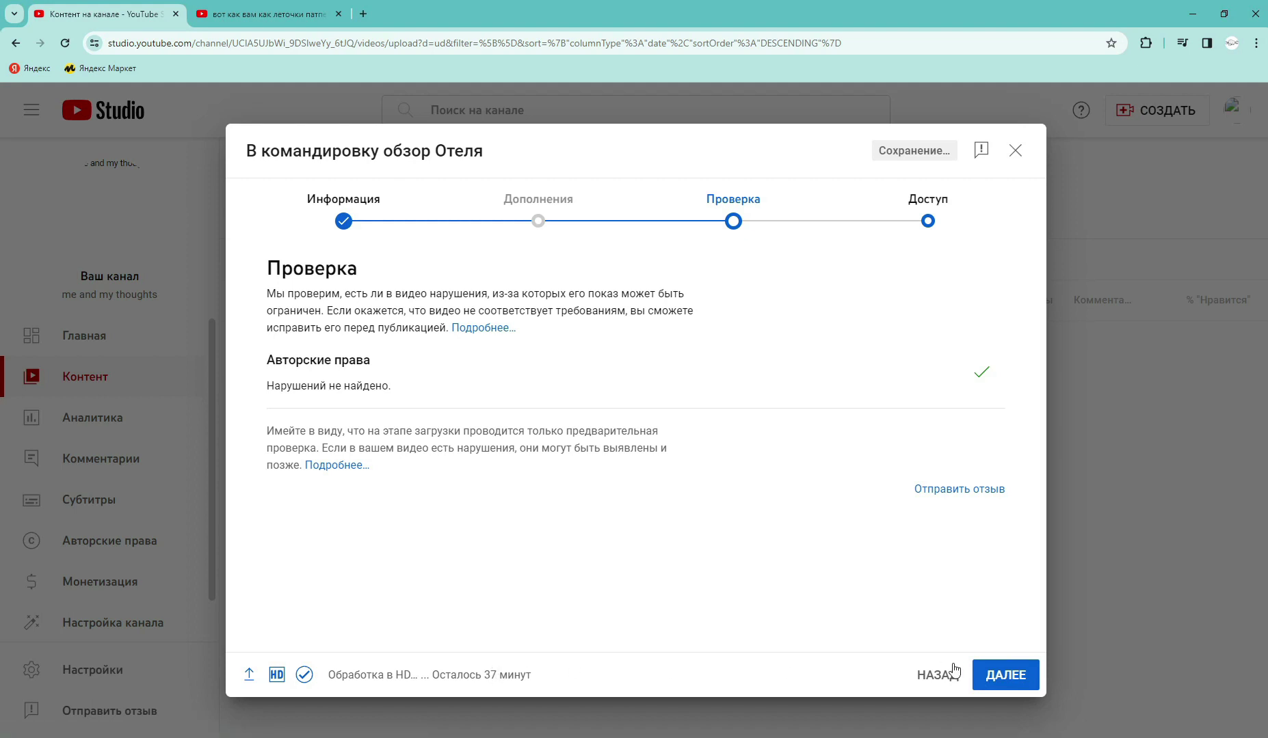
{"action": "left_click", "coordinate": [1006, 676]}
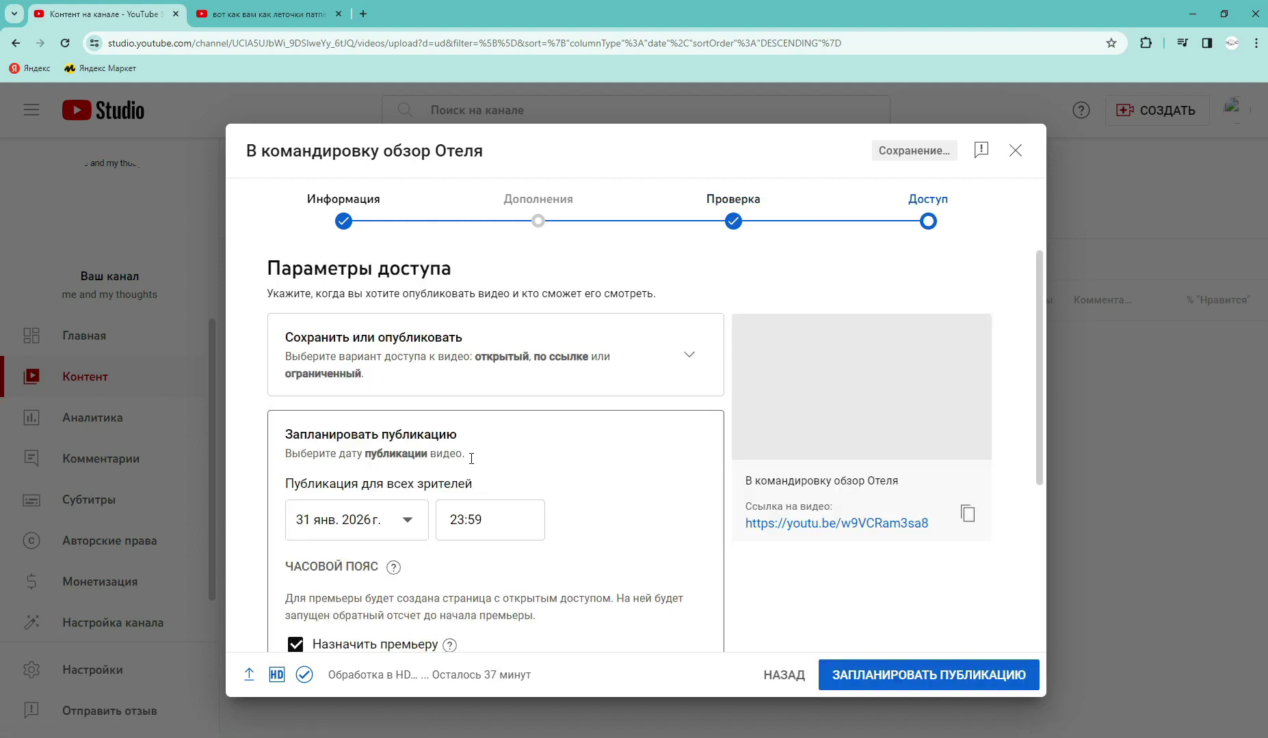
{"action": "scroll", "coordinate": [547, 440], "scroll_direction": "down", "scroll_amount": 2}
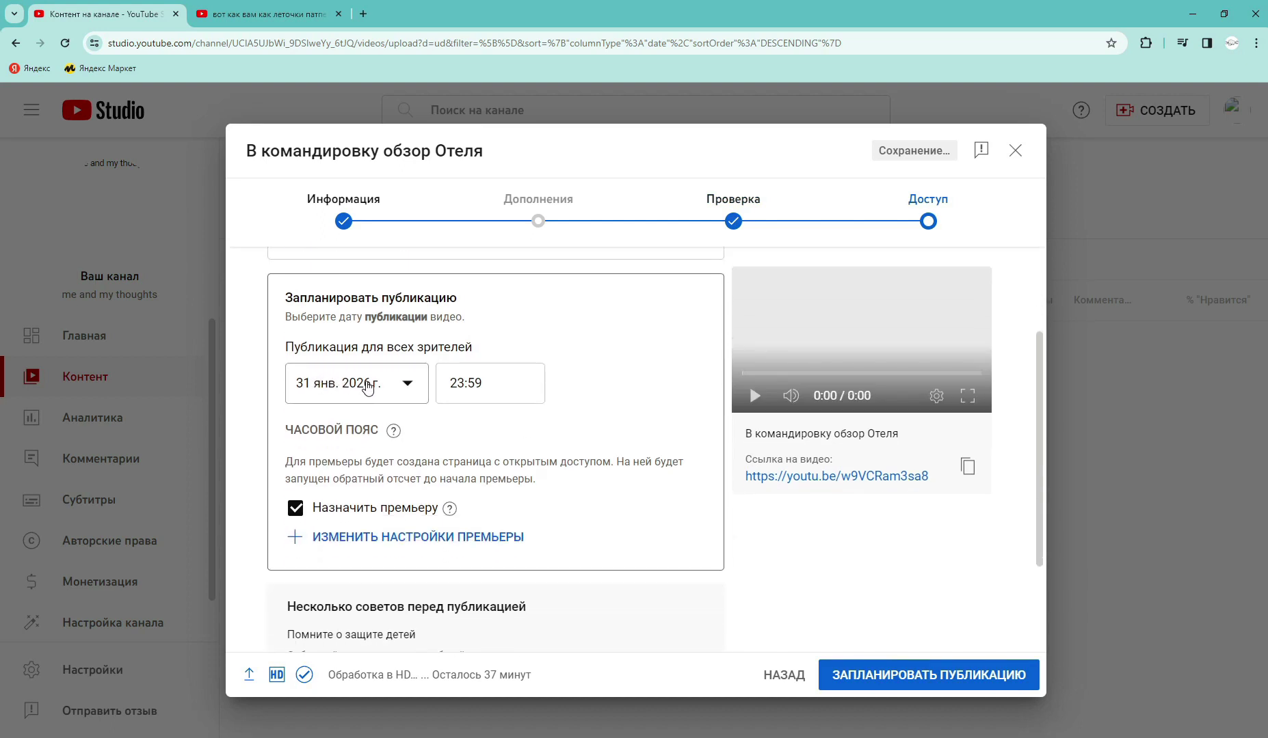